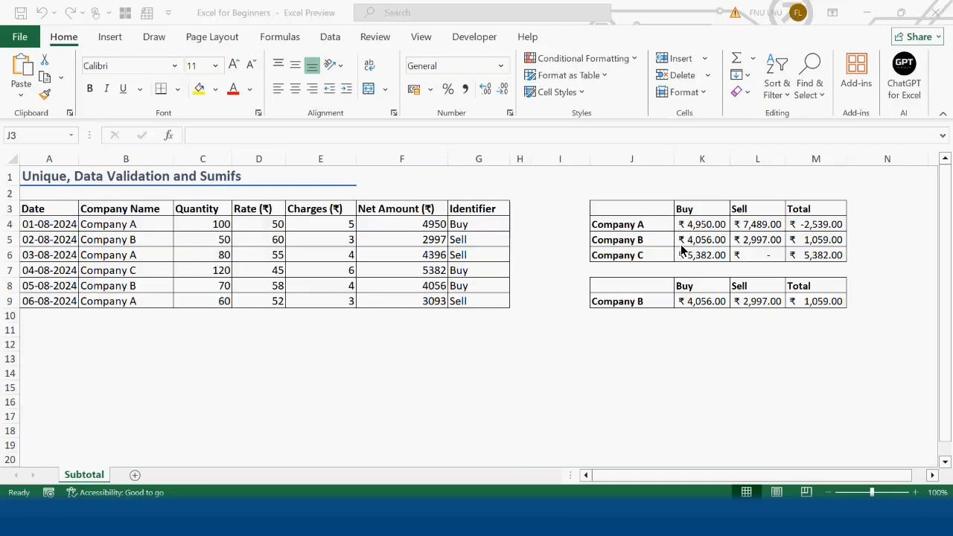
Enter =UNIQUE(B4:B9) in cell J13 to list the distinct company names.
left_click(618, 360)
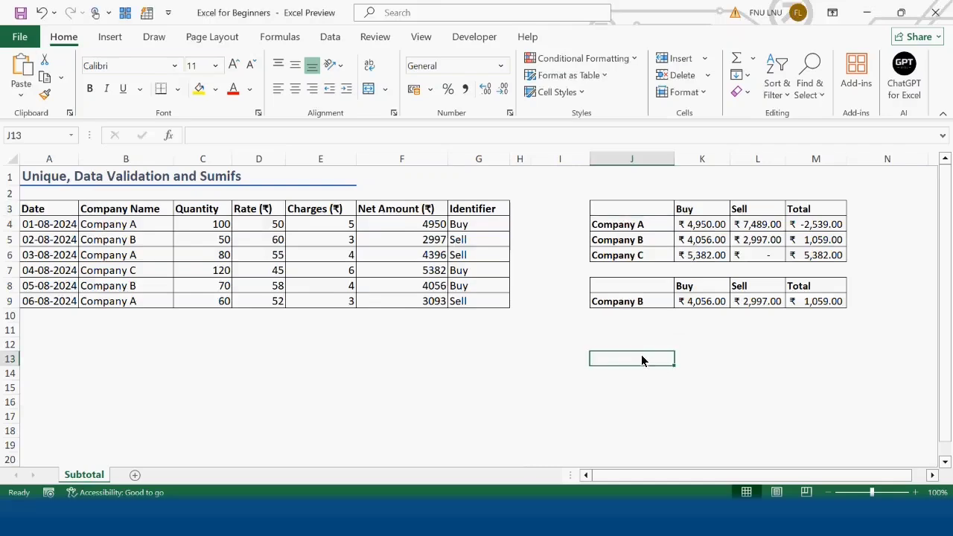
type("=uniq")
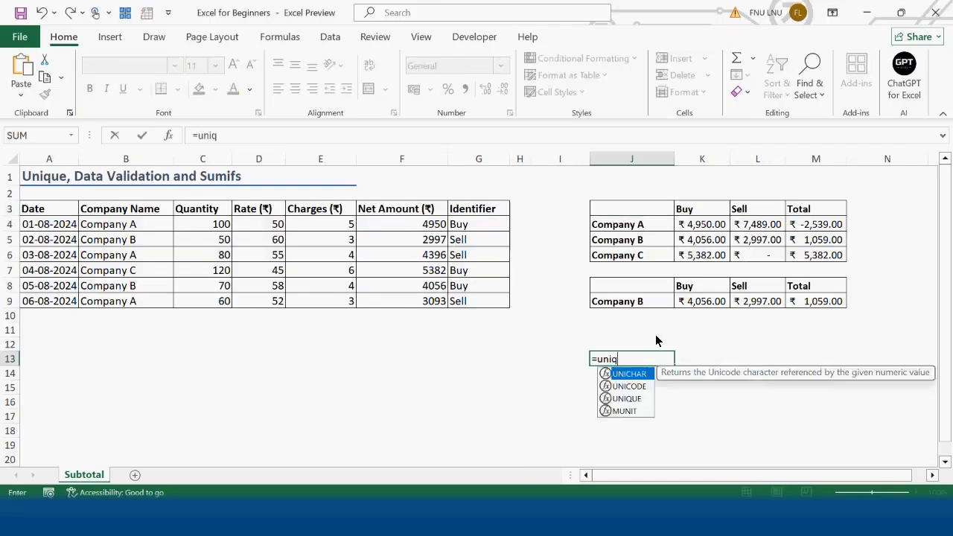
key("Tab")
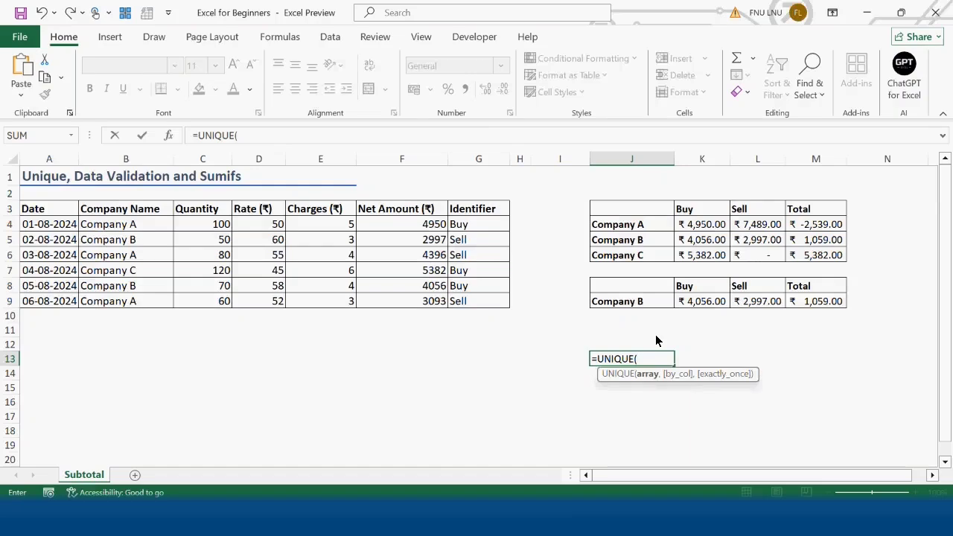
left_click_drag(128, 225, 126, 307)
type(")")
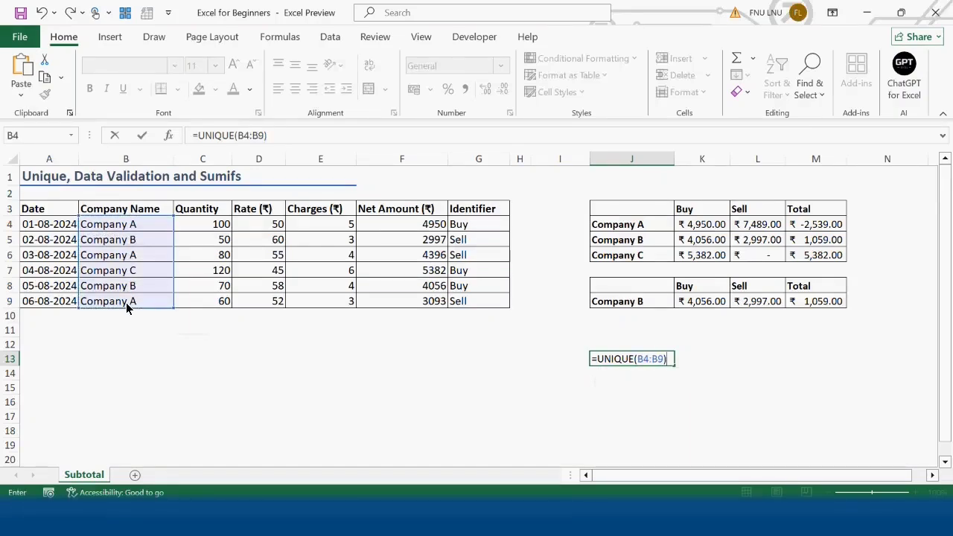
key("Return")
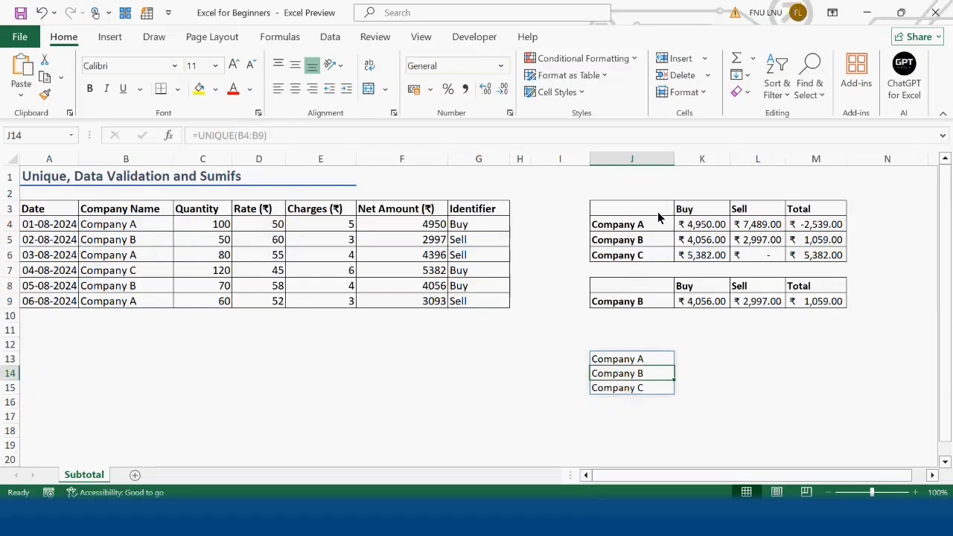
Copy the Buy, Sell and Total header row from J3:M3 to J12:M12 above the company list.
left_click_drag(659, 215, 802, 208)
key("ctrl+c")
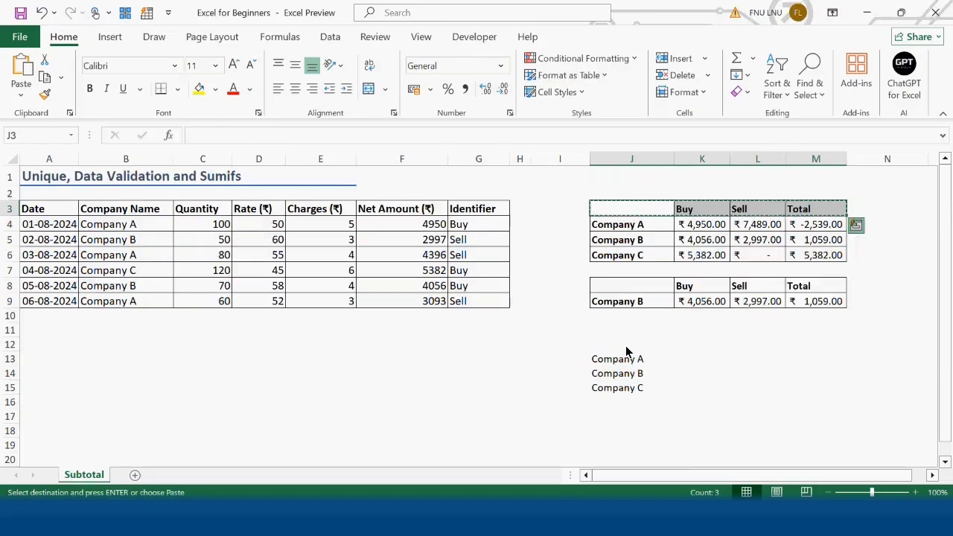
left_click(625, 344)
key("ctrl+v")
left_click(692, 362)
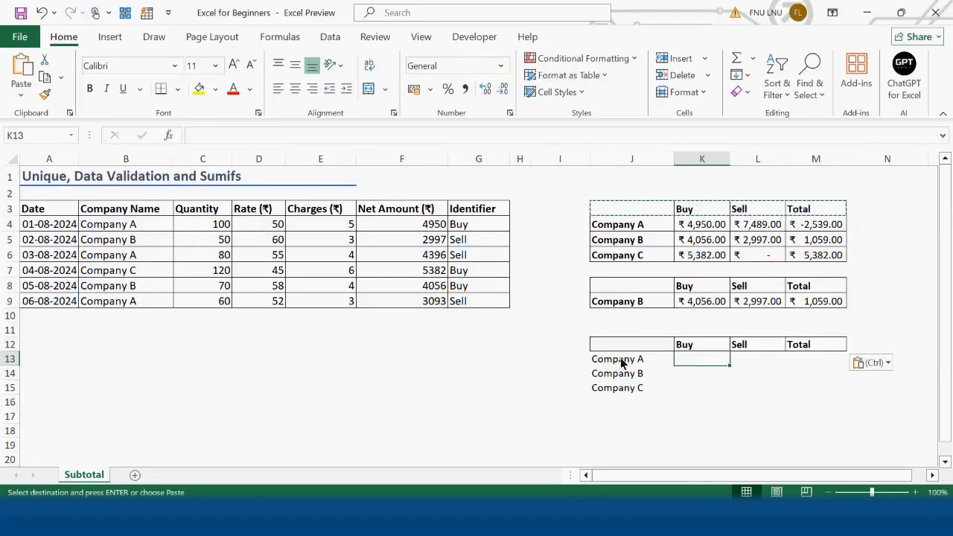
Apply all borders to the new summary table in J12:M15.
left_click_drag(624, 346, 815, 388)
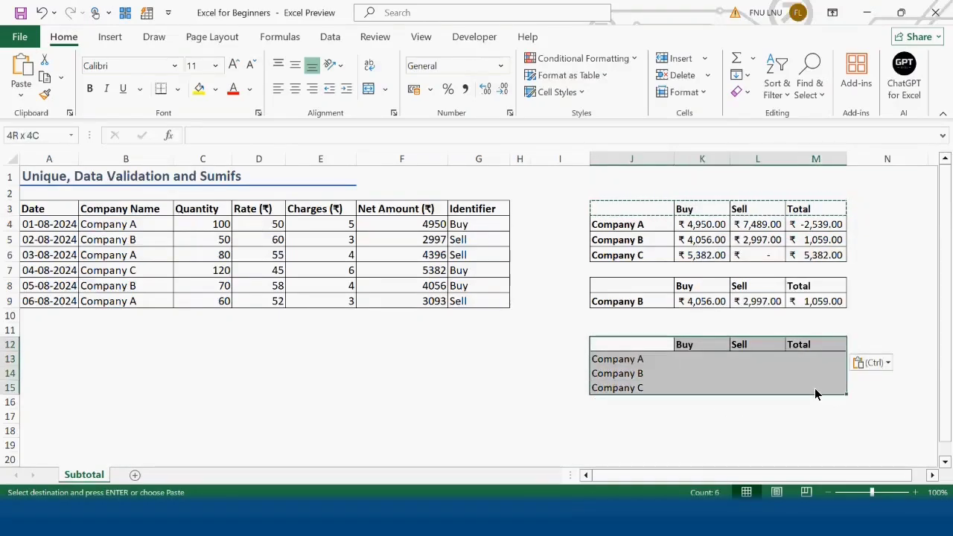
left_click(177, 88)
left_click(202, 243)
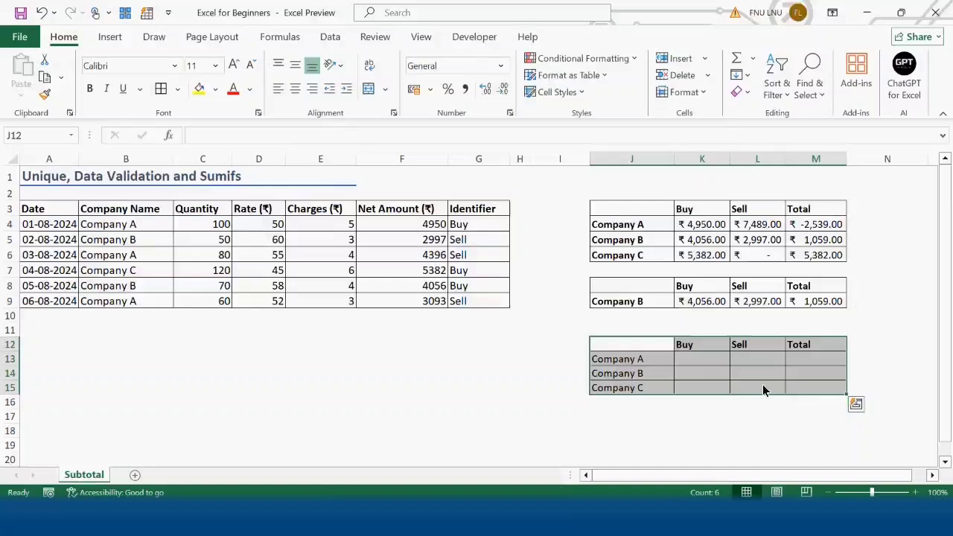
Start a SUMIFS formula in K13 with the absolute Net Amount range $F$4:$F$9 as the sum range.
left_click(689, 361)
type("=sum")
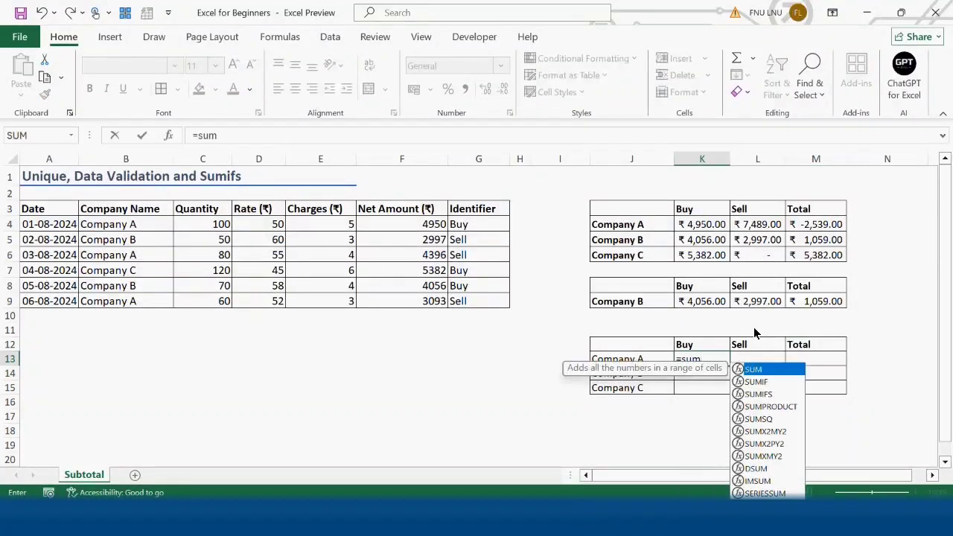
key("Down")
key("Down")
key("Tab")
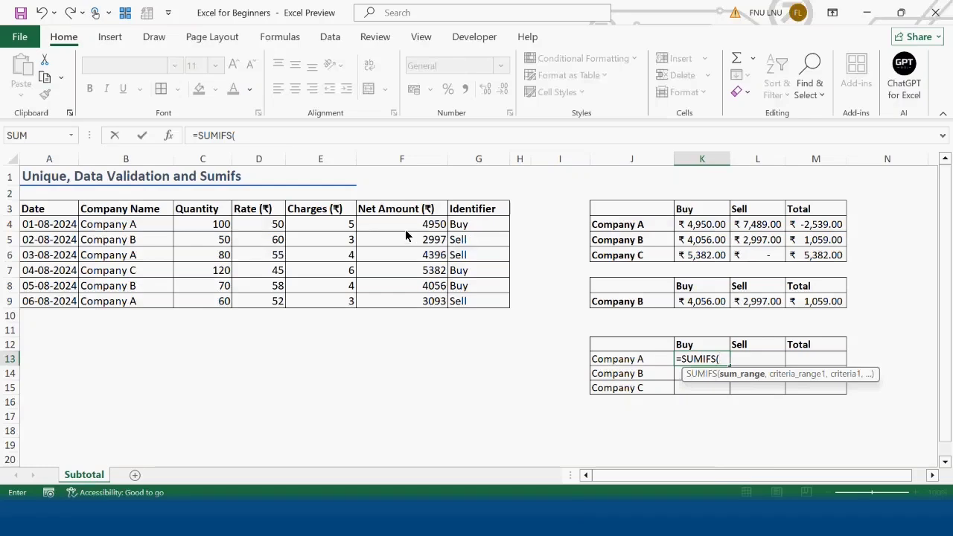
left_click_drag(405, 229, 407, 300)
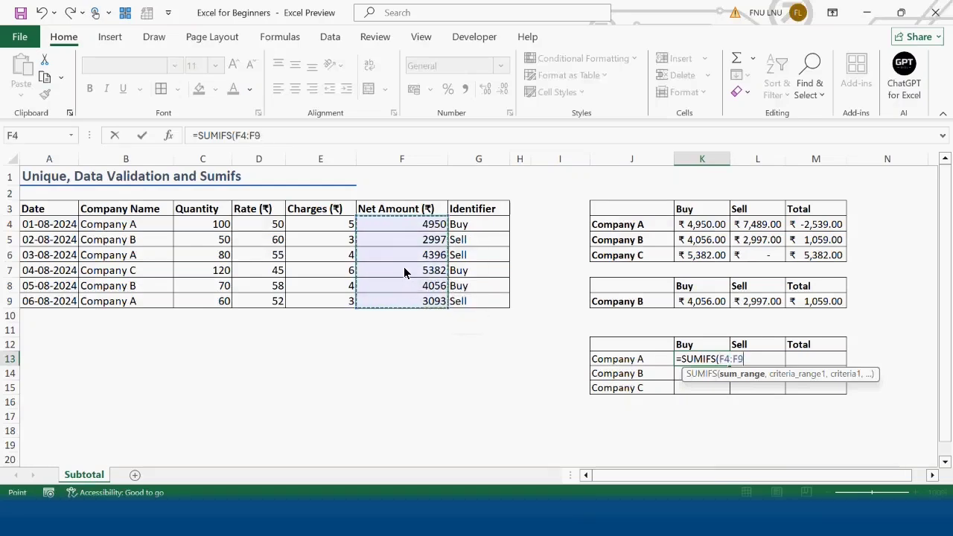
key("F4")
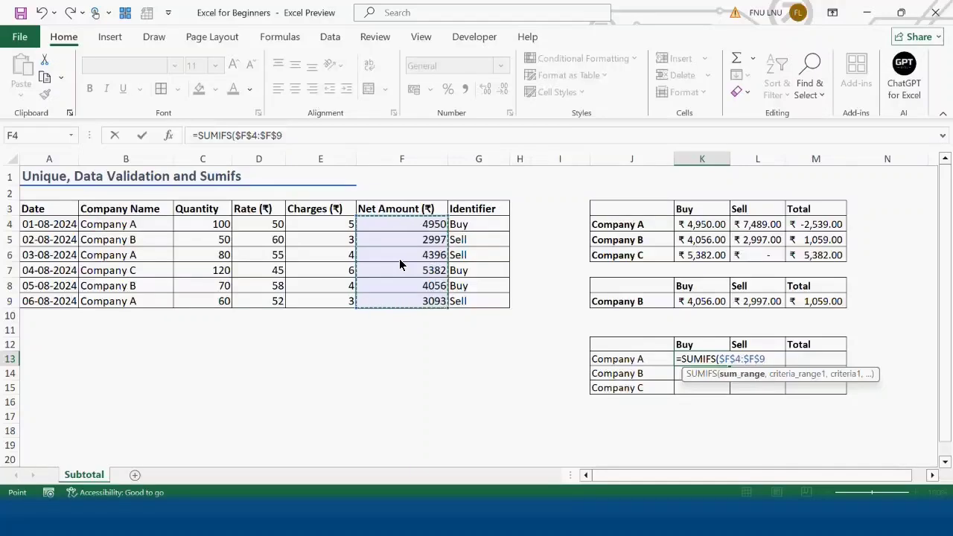
type(",")
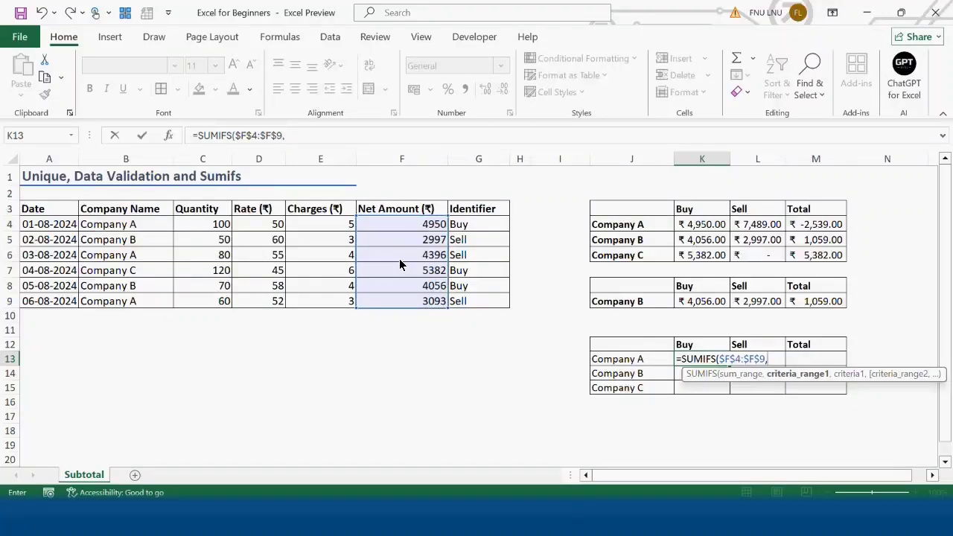
Add the first SUMIFS condition, using company range $B$4:$B$9 and criterion $J13 with only its column locked.
left_click_drag(133, 224, 131, 300)
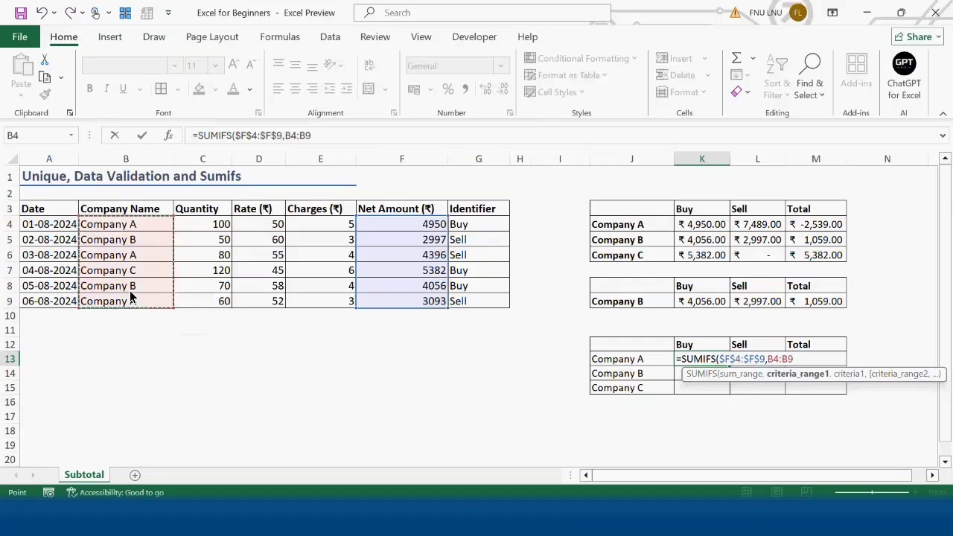
key("F4")
type(",")
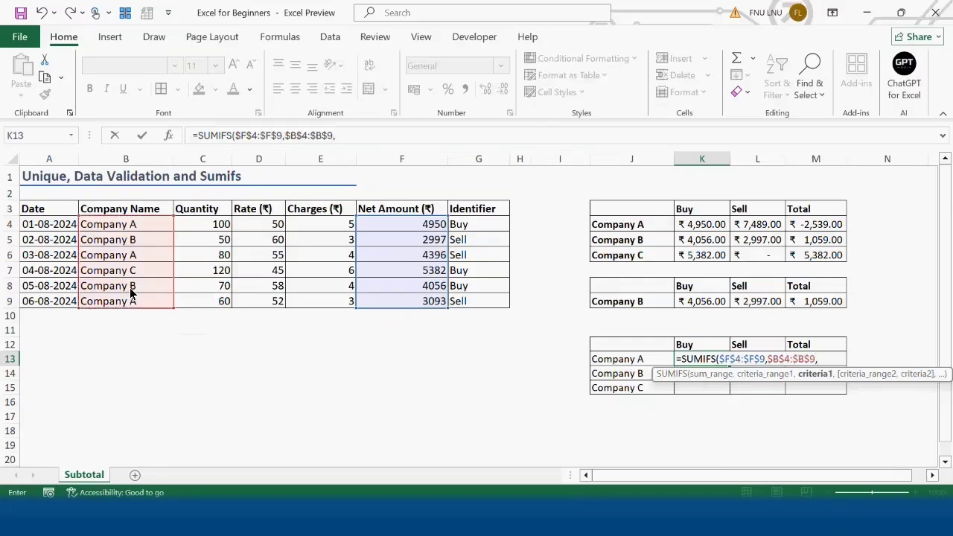
left_click(642, 363)
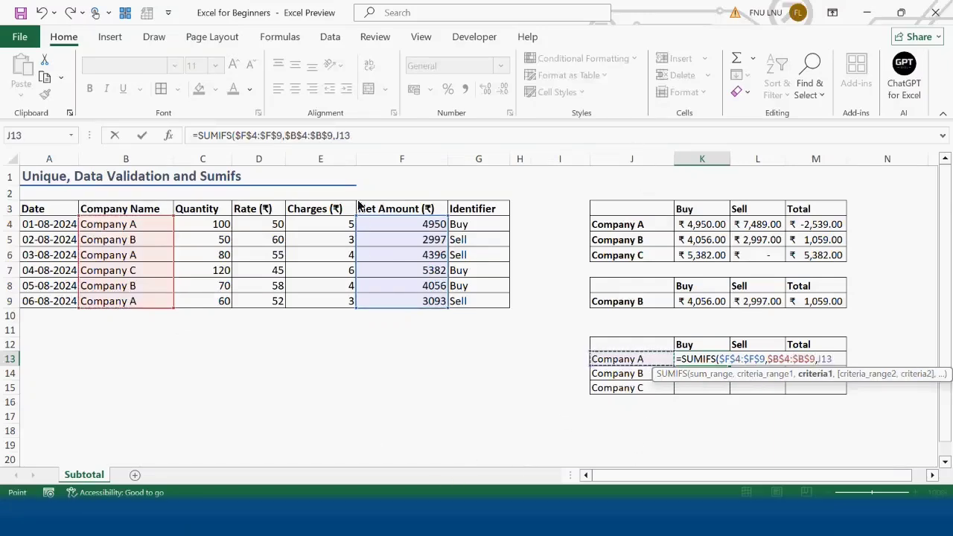
left_click(335, 137)
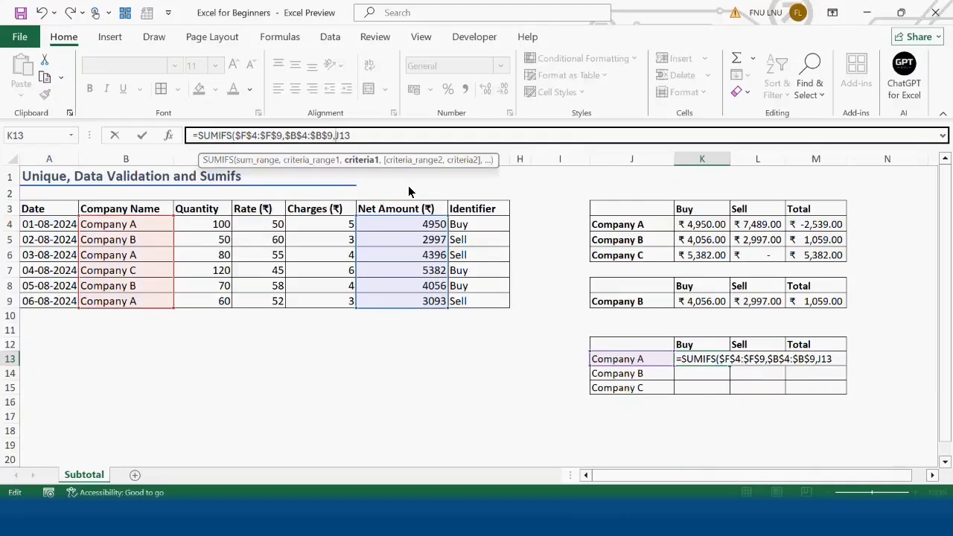
type("$9")
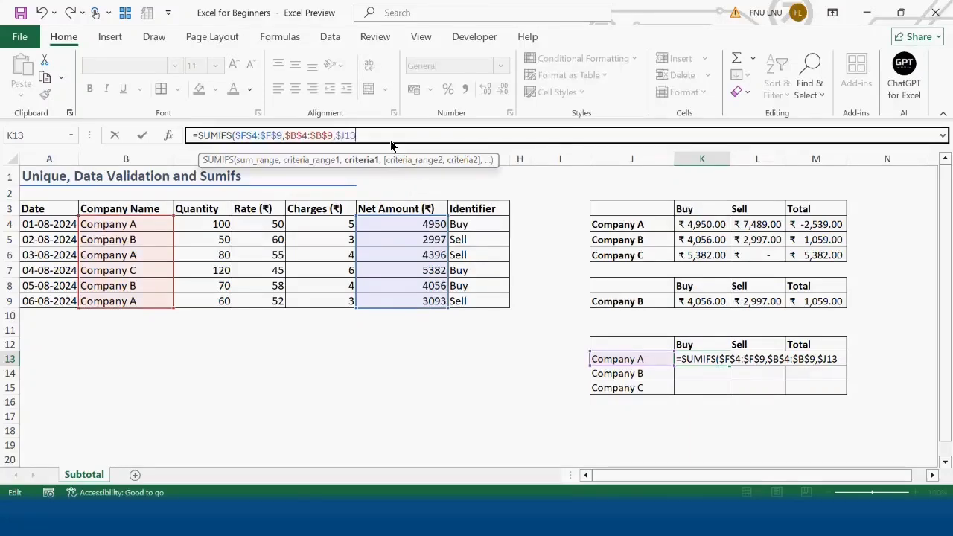
type(",")
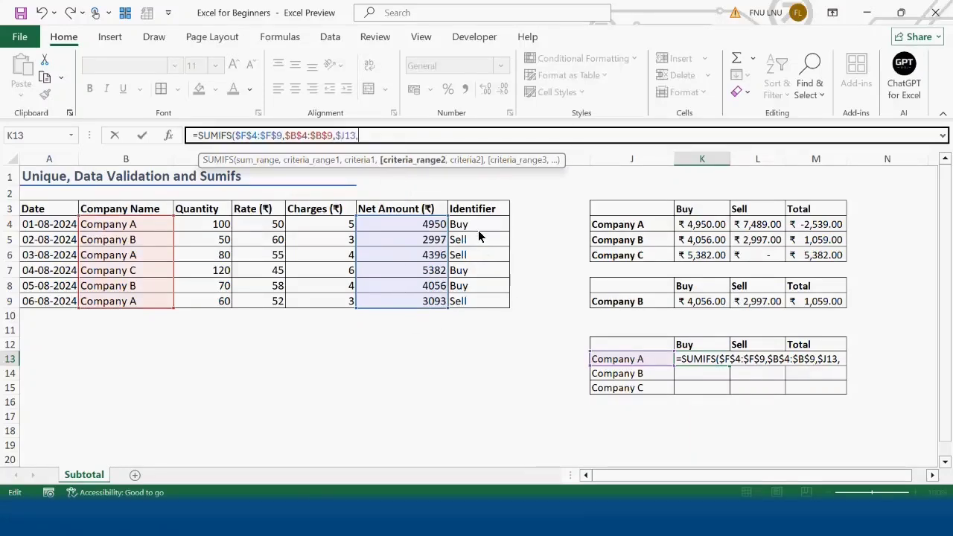
Complete the SUMIFS formula with Identifier range $G$4:$G$9 and criterion K$12, locking only the criterion's row.
left_click_drag(477, 228, 471, 302)
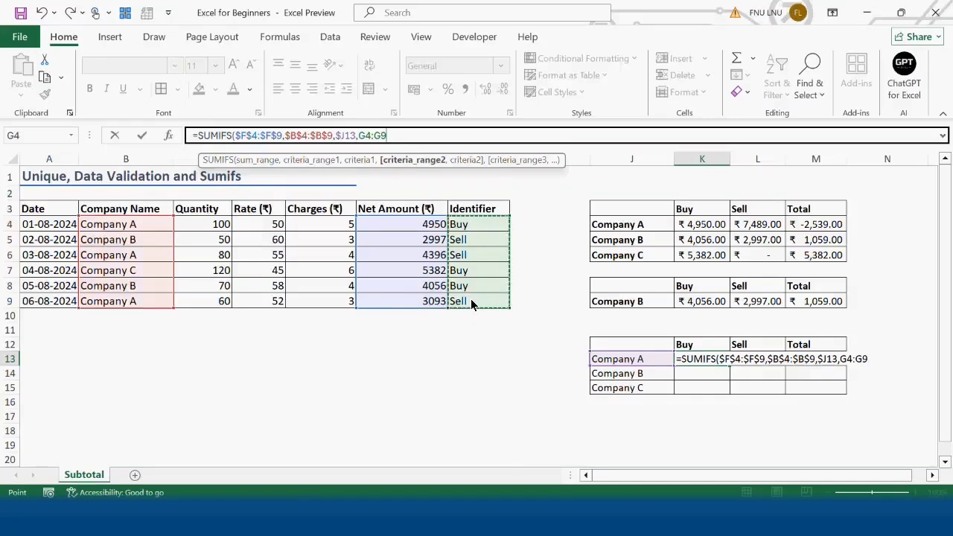
key("F4")
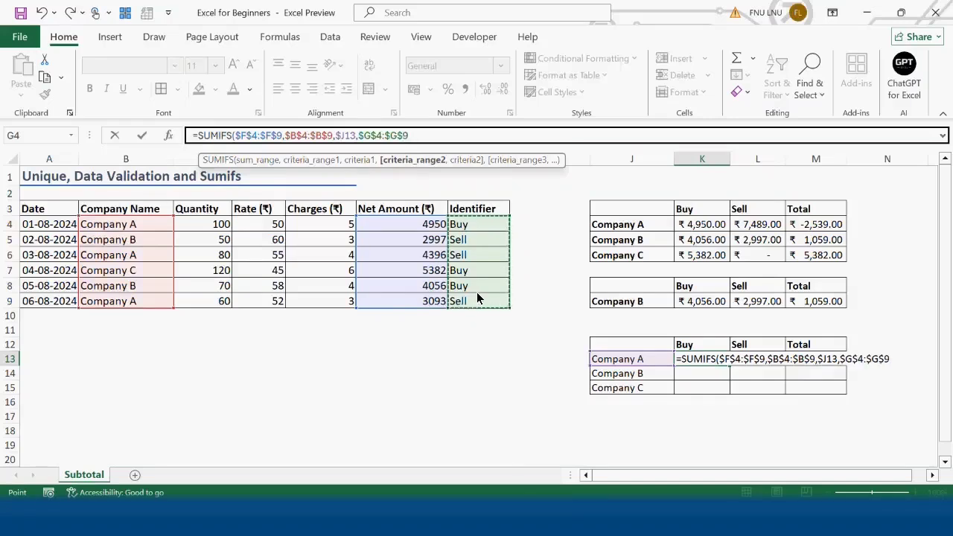
type(",")
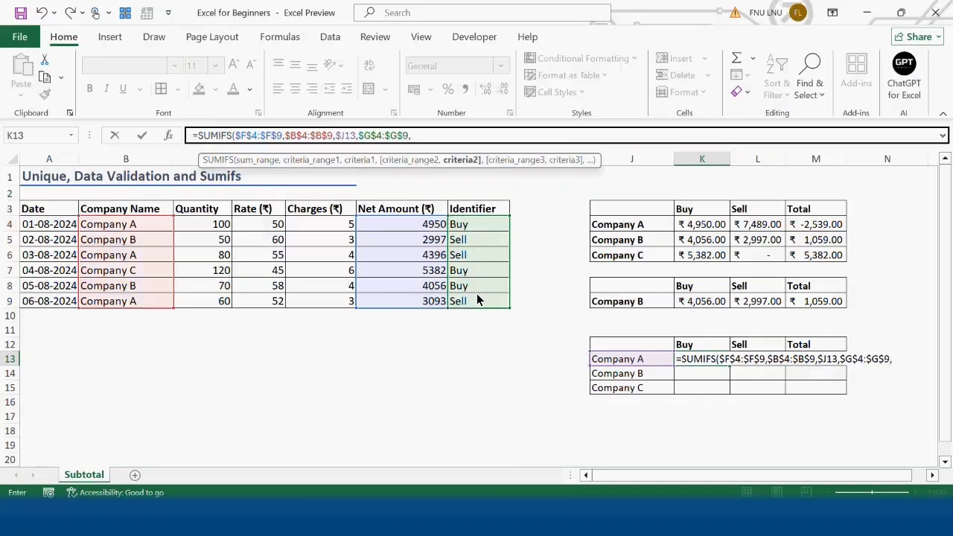
left_click(701, 344)
left_click(549, 130)
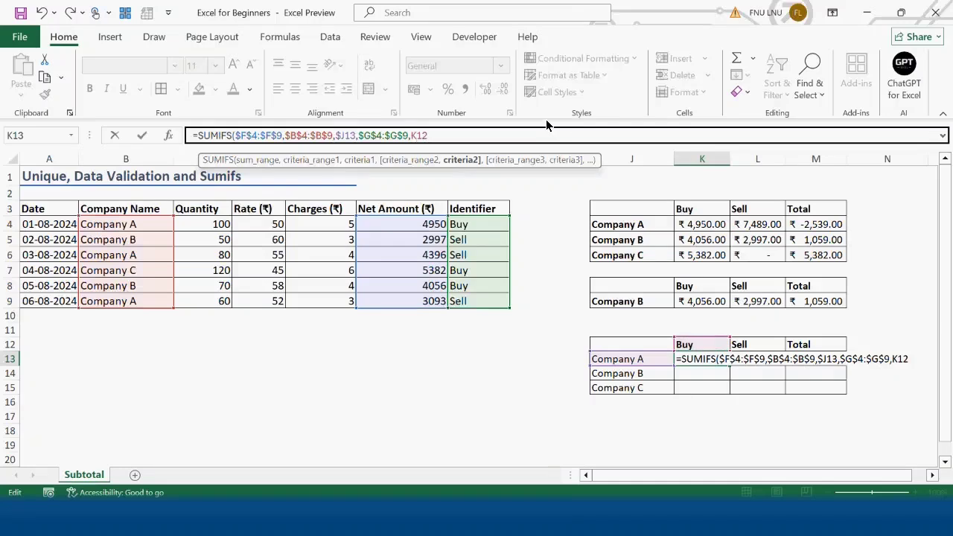
type("$12)")
key("Return")
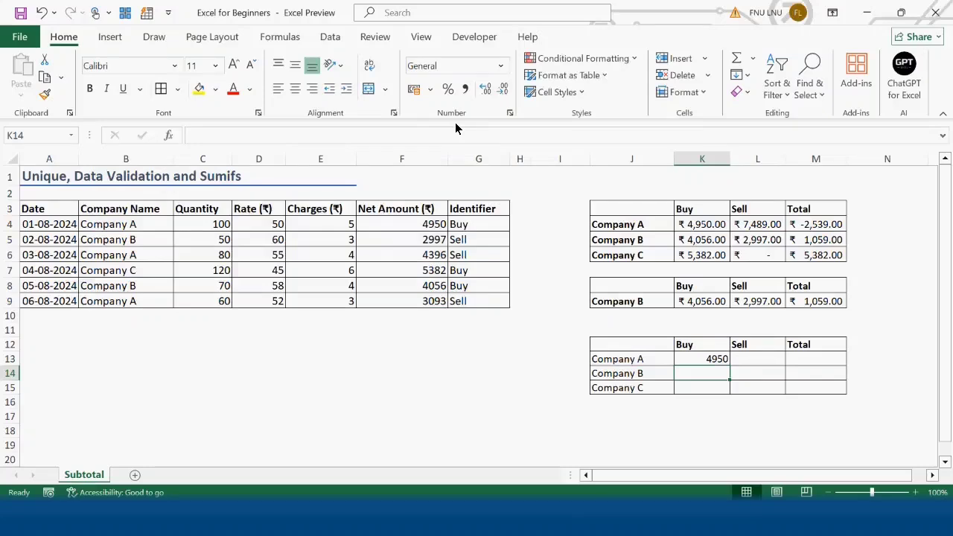
Fill the K13 SUMIFS formula across to L13, check the copied formula, and fill both columns down to row 15.
left_click(709, 359)
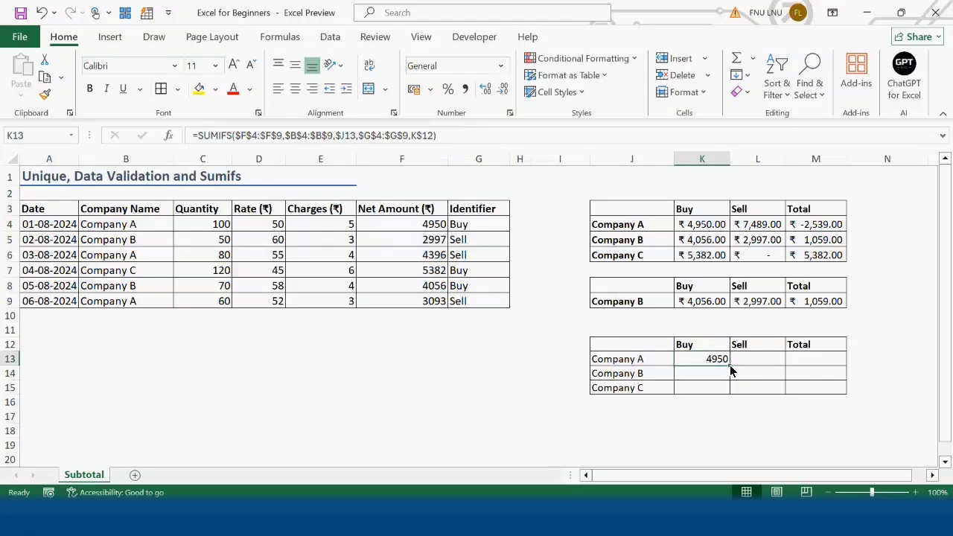
left_click_drag(730, 366, 787, 372)
double_click(760, 361)
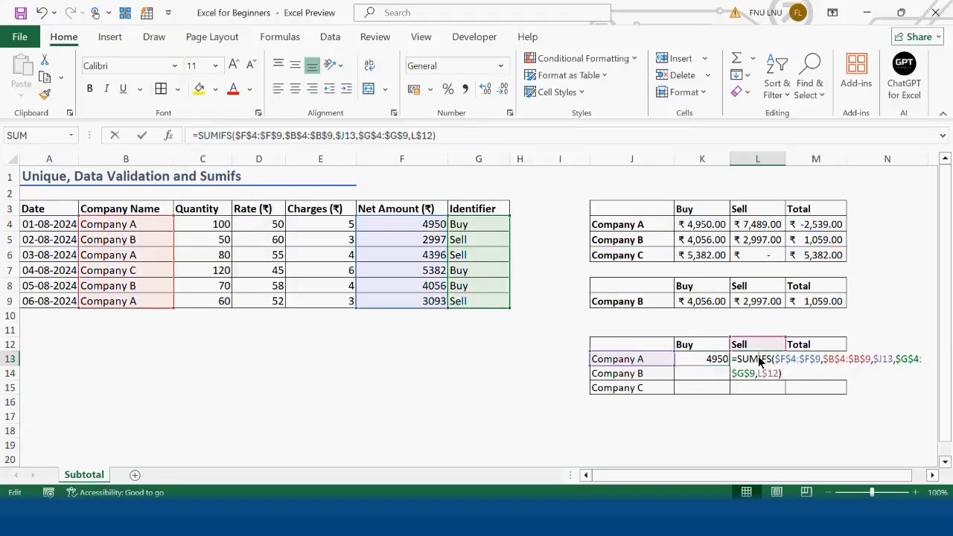
key("Return")
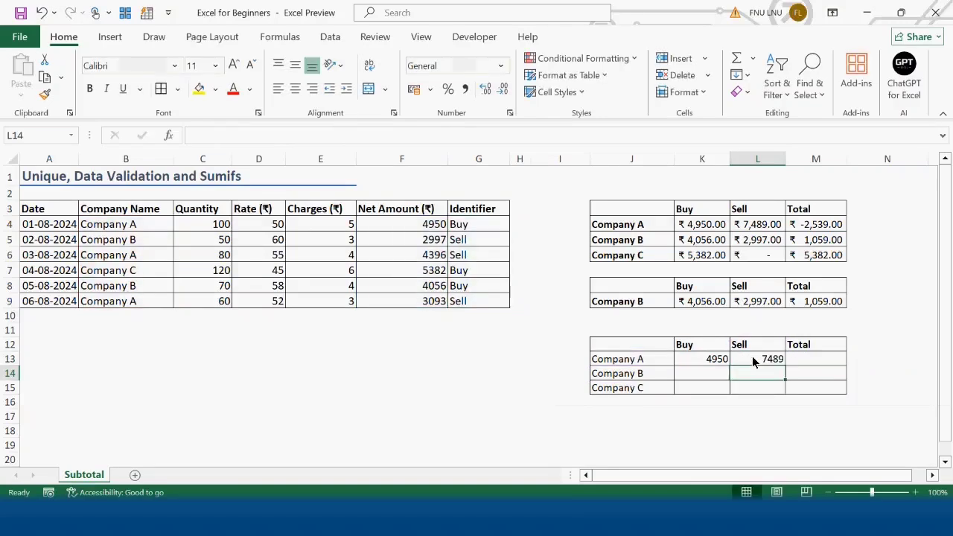
left_click_drag(684, 355, 783, 390)
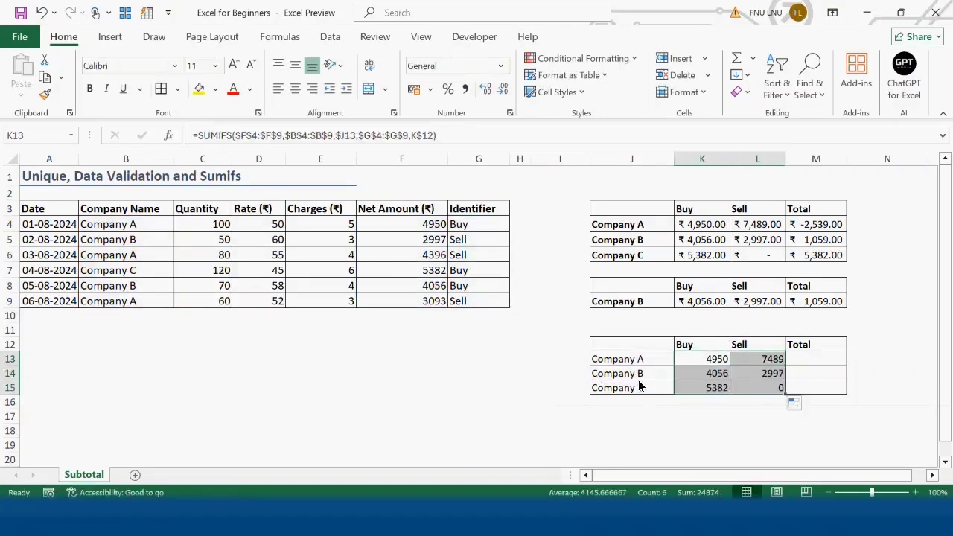
Copy the rupee accounting format from K4 onto K13:M15 with Format Painter.
left_click(696, 227)
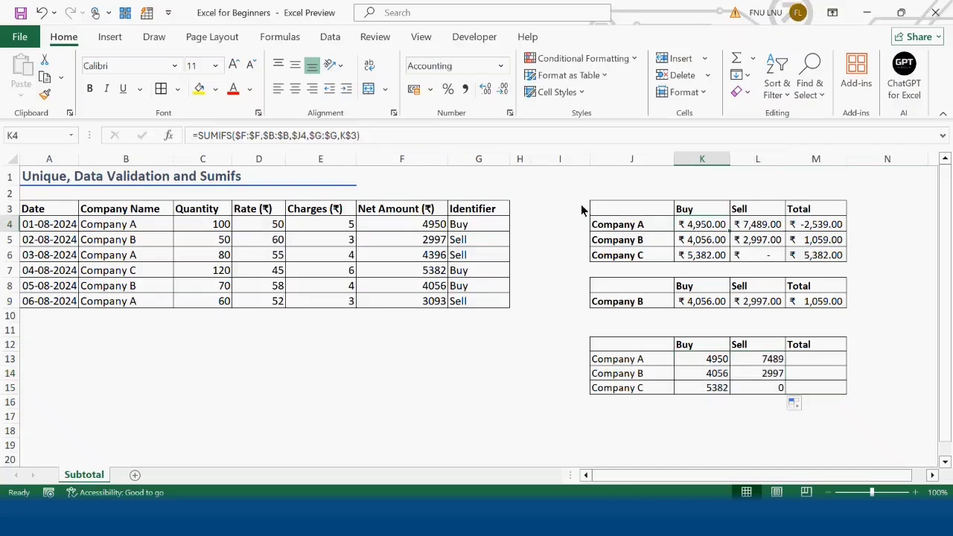
left_click(45, 95)
mouse_move(703, 360)
left_mouse_down()
mouse_move(749, 387)
mouse_move(803, 390)
left_mouse_up()
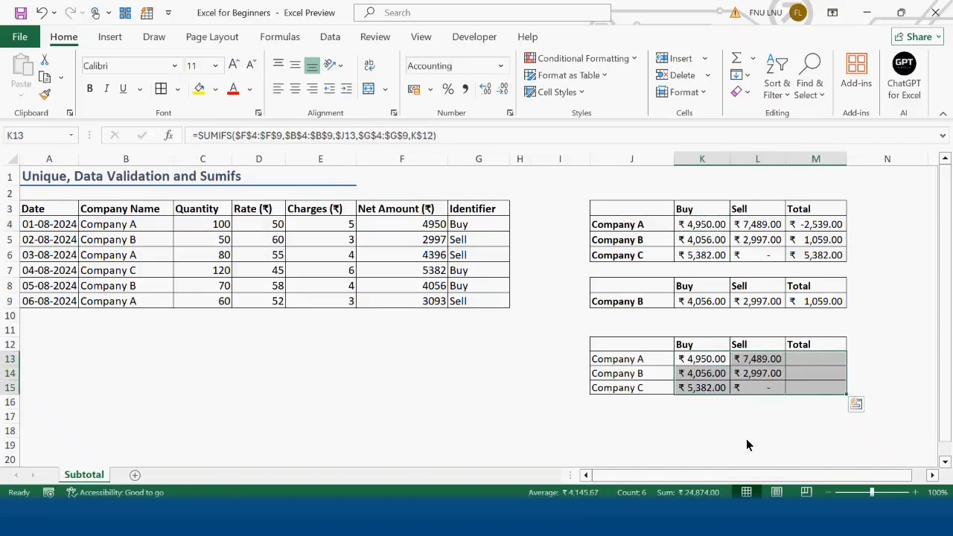
Enter =K13-L13 in M13 as Company A's total and fill it down to M15.
left_click(824, 362)
type("=")
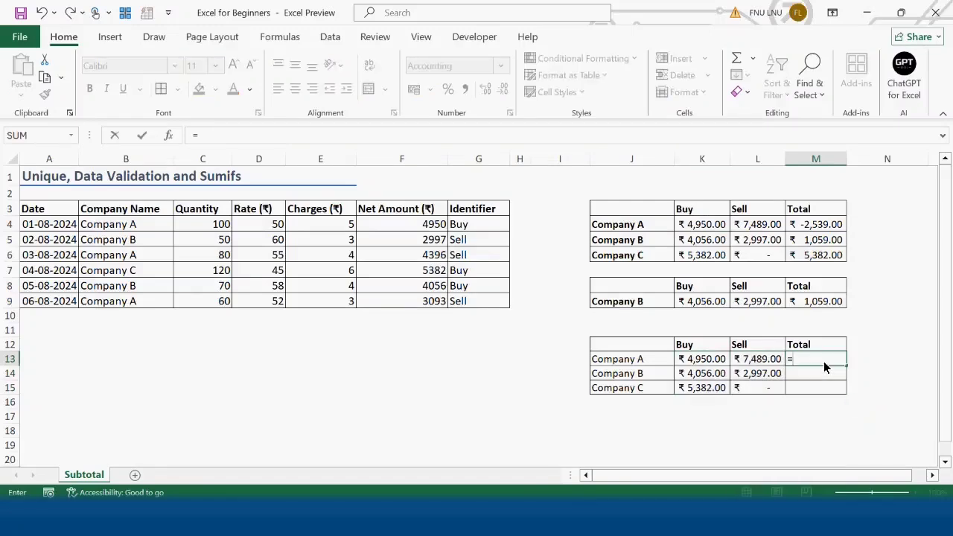
left_click(719, 362)
type("-")
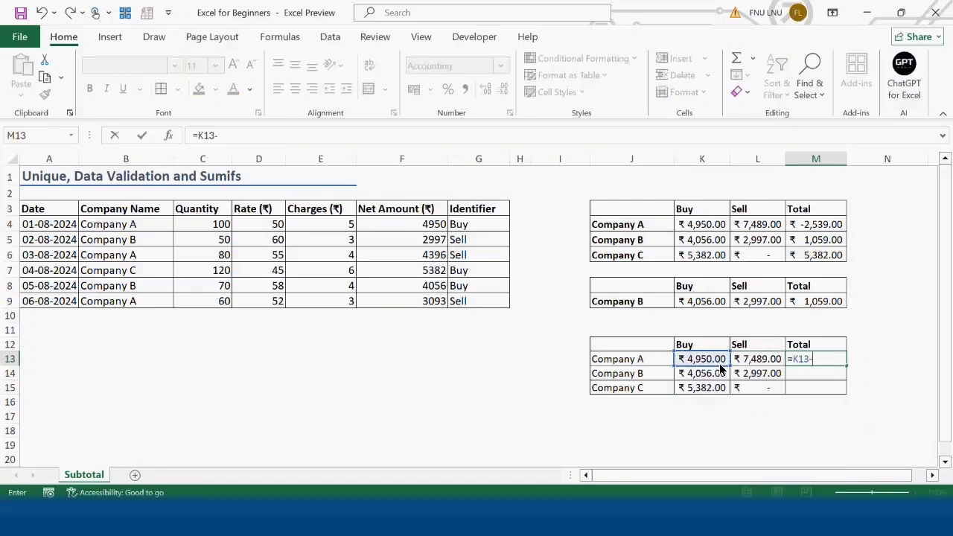
left_click(764, 363)
key("Return")
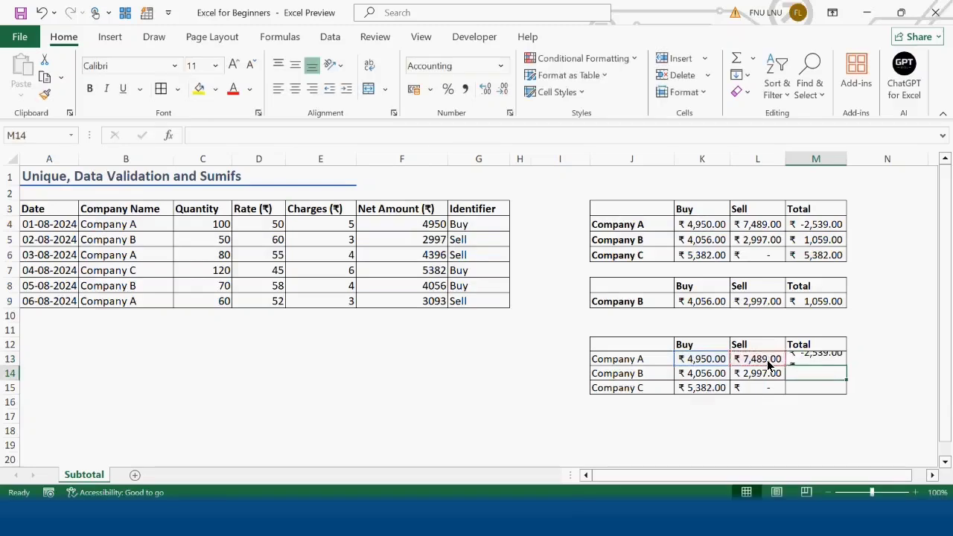
left_click(820, 361)
left_click_drag(846, 365, 846, 397)
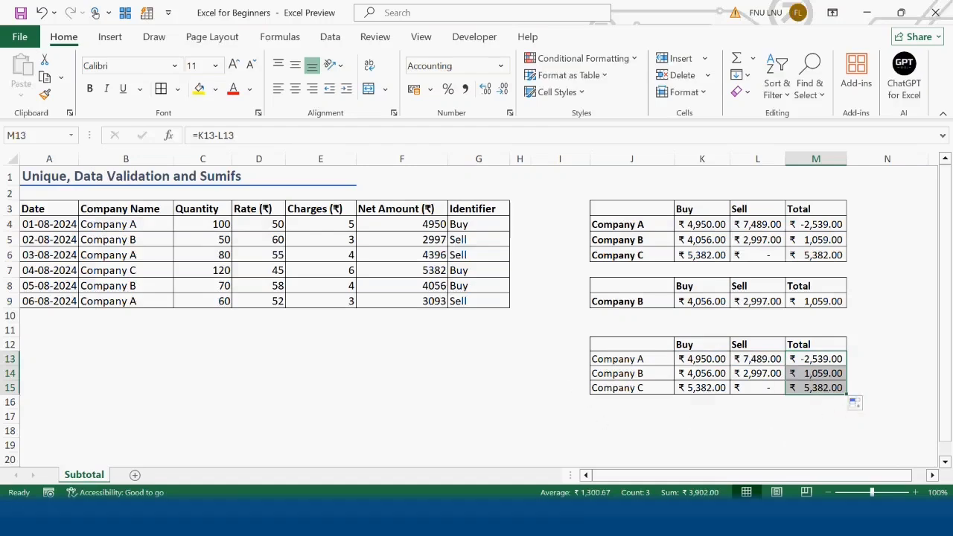
Switch the company drop-down in J9 to Company A.
left_click(642, 304)
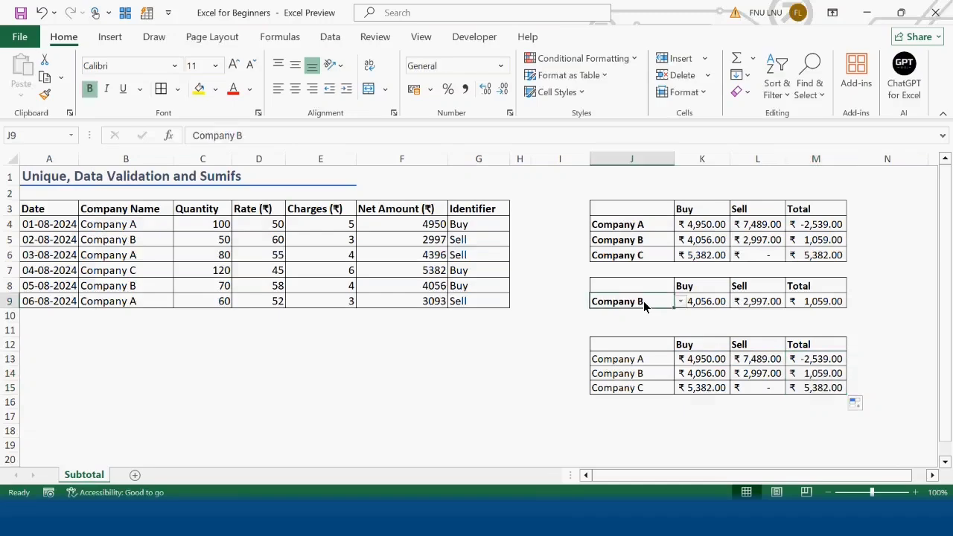
left_click(679, 303)
left_click(655, 312)
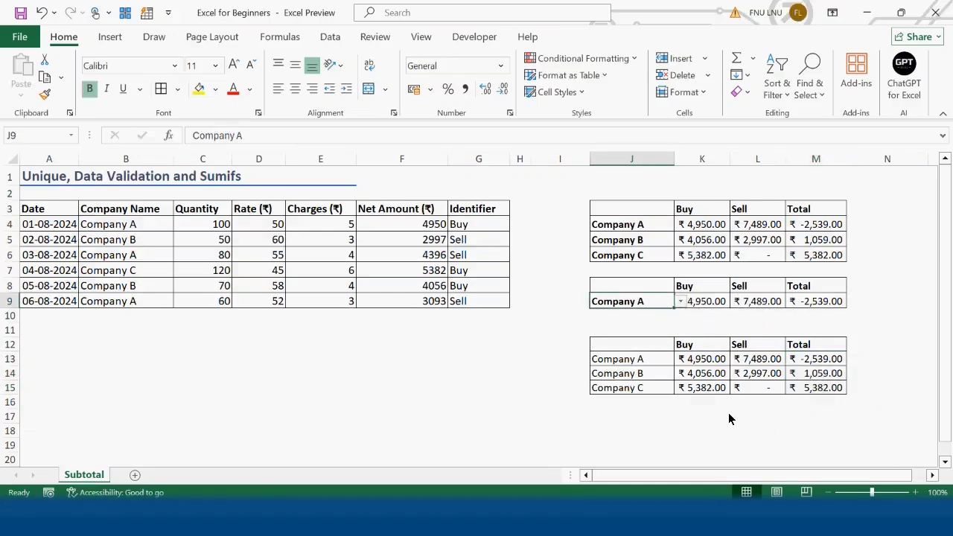
Bold the company names in J13:J15.
scroll(710, 424, "down", 1)
left_click_drag(637, 316, 642, 344)
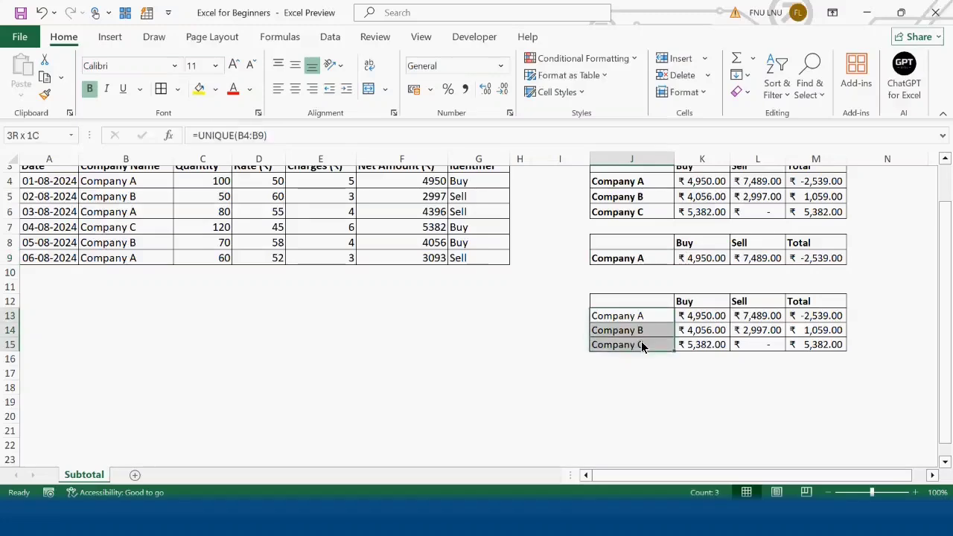
key("ctrl+b")
left_click(648, 316)
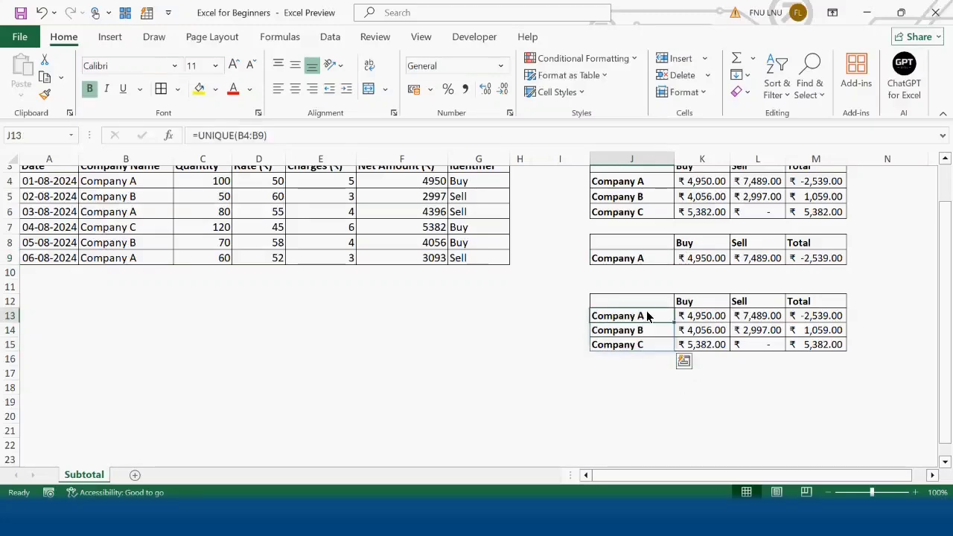
Add List data validation to J18 with the spilled range =$J$13# as its source.
left_click(634, 388)
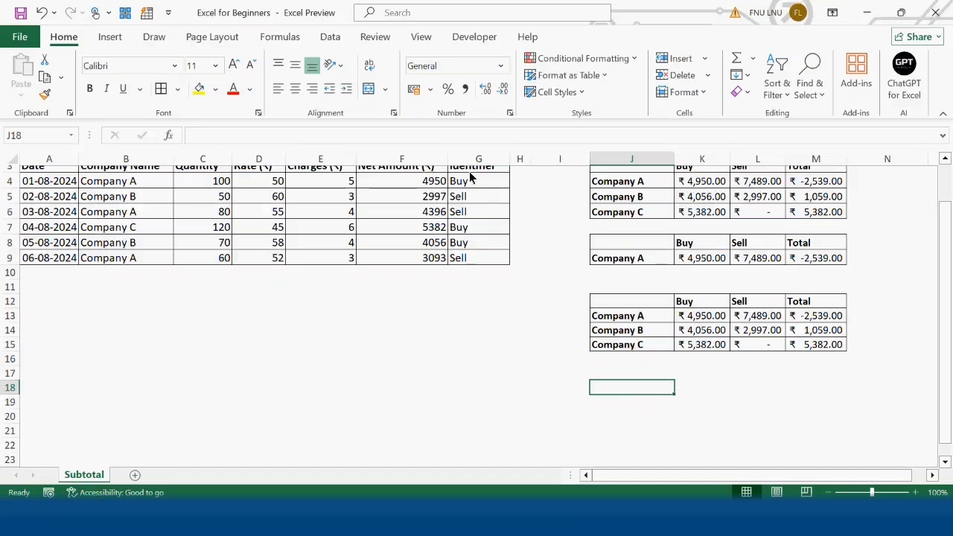
left_click(331, 39)
left_click(612, 93)
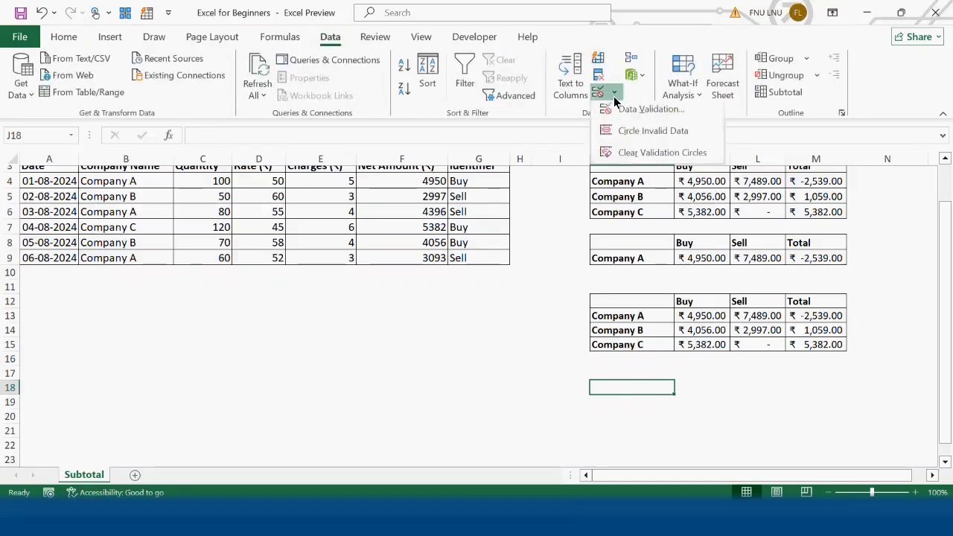
left_click(620, 112)
left_click(183, 154)
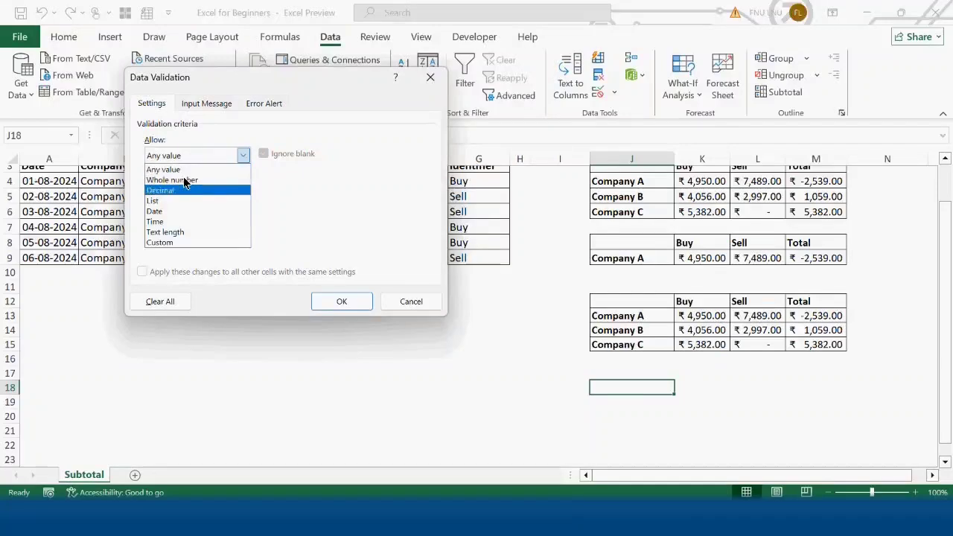
left_click(183, 198)
left_click(184, 219)
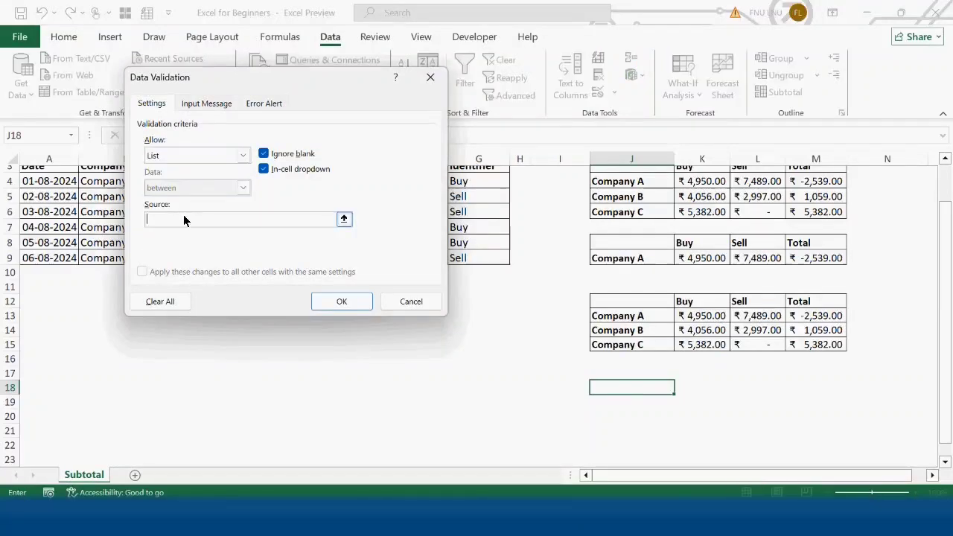
left_click(639, 315)
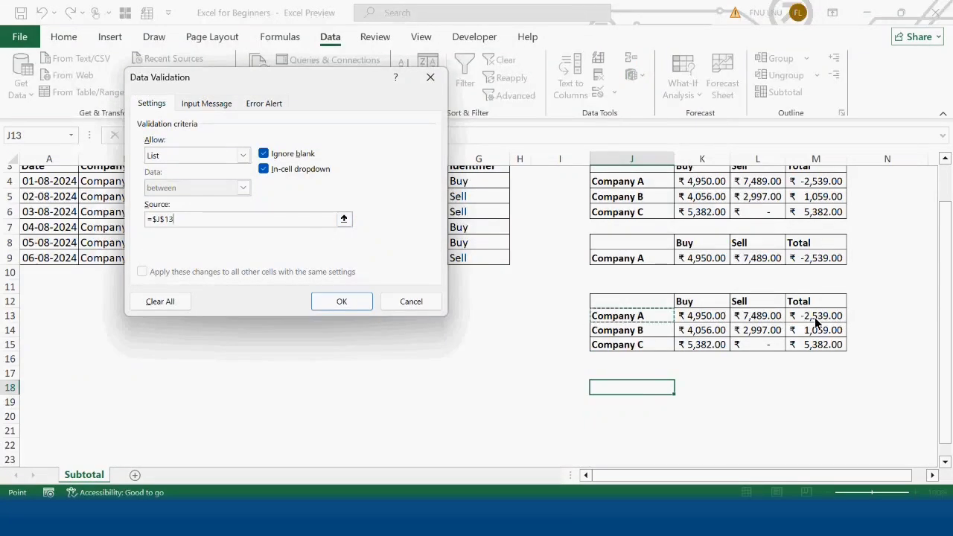
type("#")
left_click(347, 302)
Choose Company A from the J18 drop-down list and make the cell bold.
left_click(681, 388)
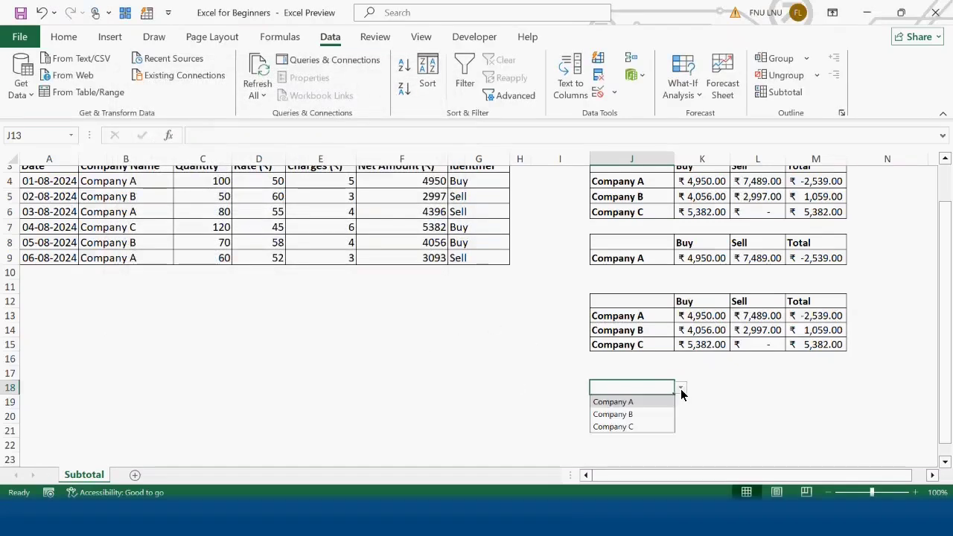
left_click(655, 403)
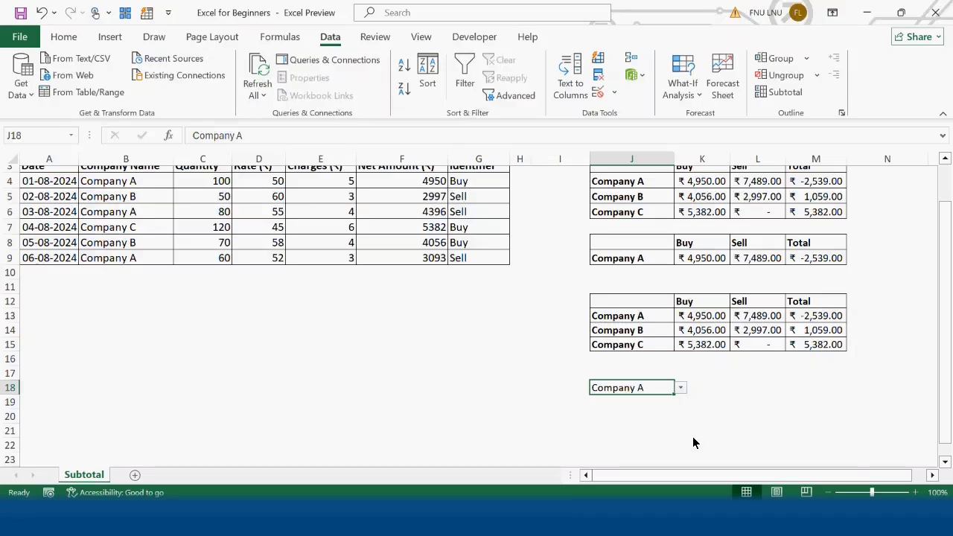
key("ctrl+b")
Copy the header row J12:M12 to J17:M17 and apply all borders to J17:M18.
left_click_drag(663, 306, 810, 309)
key("ctrl+c")
left_click(647, 374)
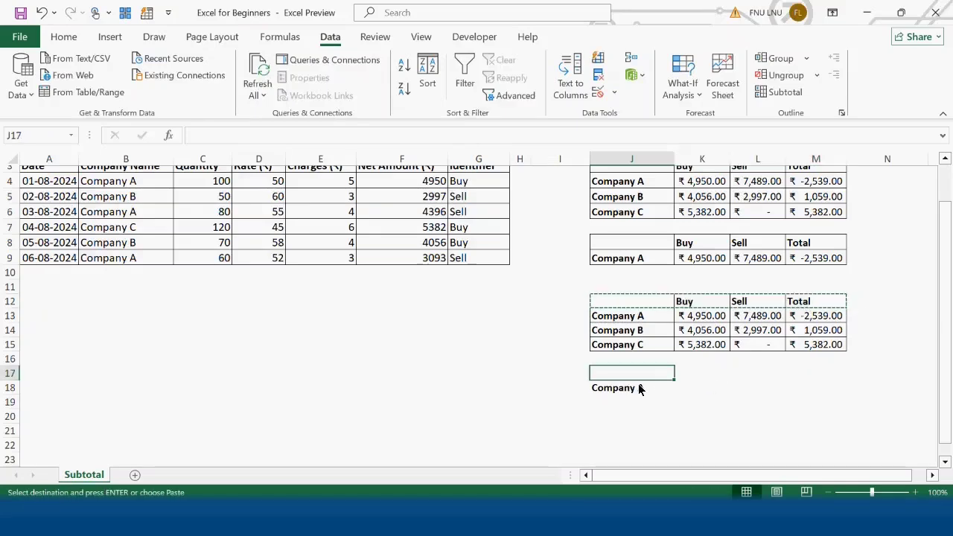
key("ctrl+v")
left_click_drag(629, 375, 812, 388)
left_click(65, 36)
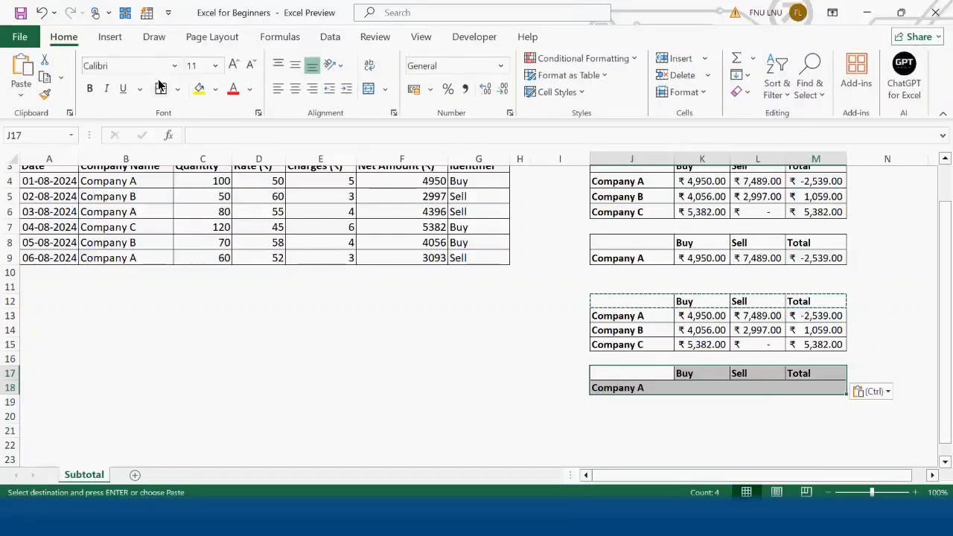
key("Escape")
Copy the rupee accounting format from K13 onto K18:M18 with Format Painter.
left_click(701, 315)
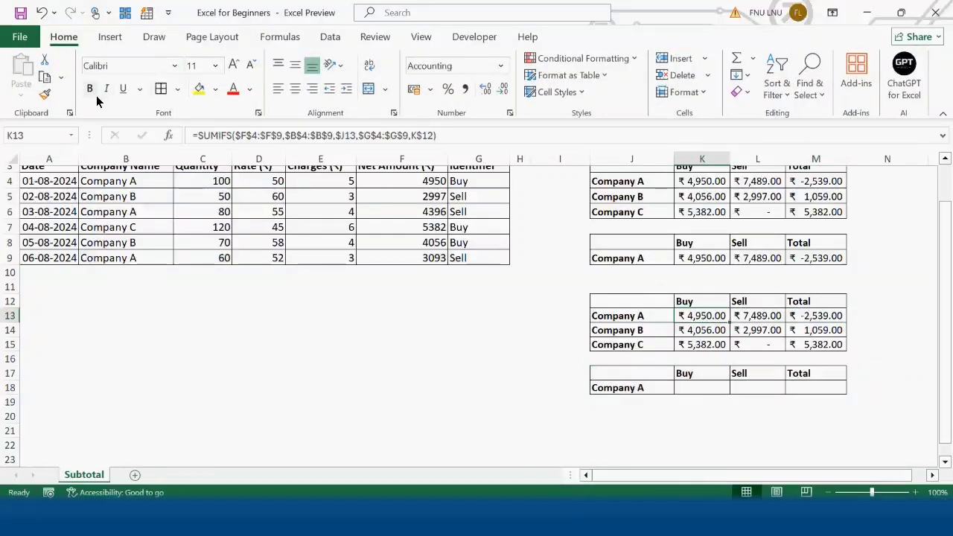
left_click(44, 95)
left_click_drag(700, 386, 800, 388)
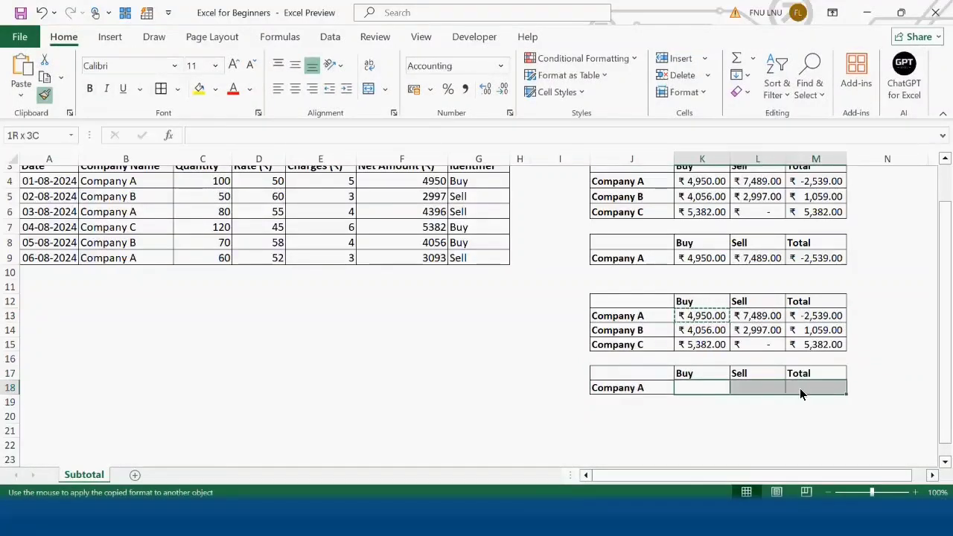
Start a SUMIFS formula in K18 with the absolute Net Amount range $F$4:$F$9 as the sum range.
left_click(689, 389)
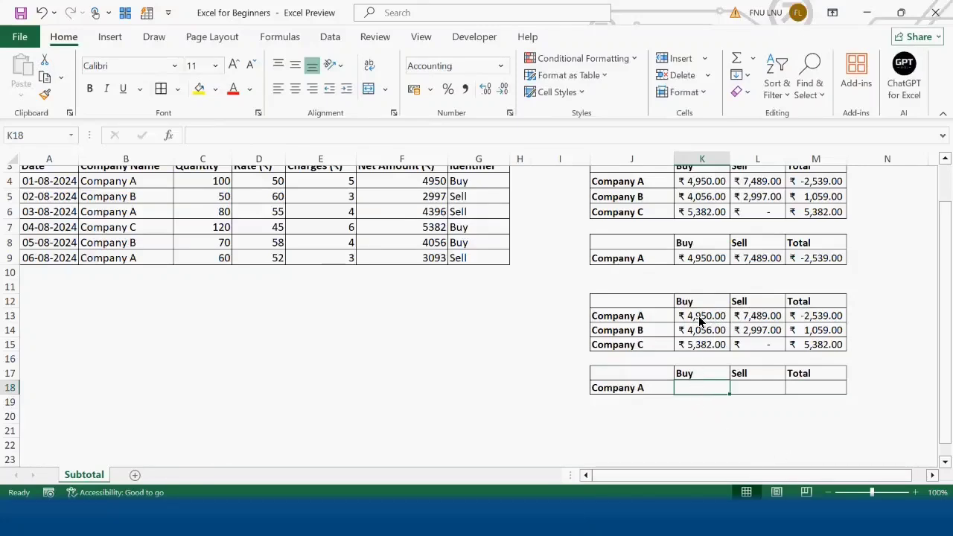
type("=sum")
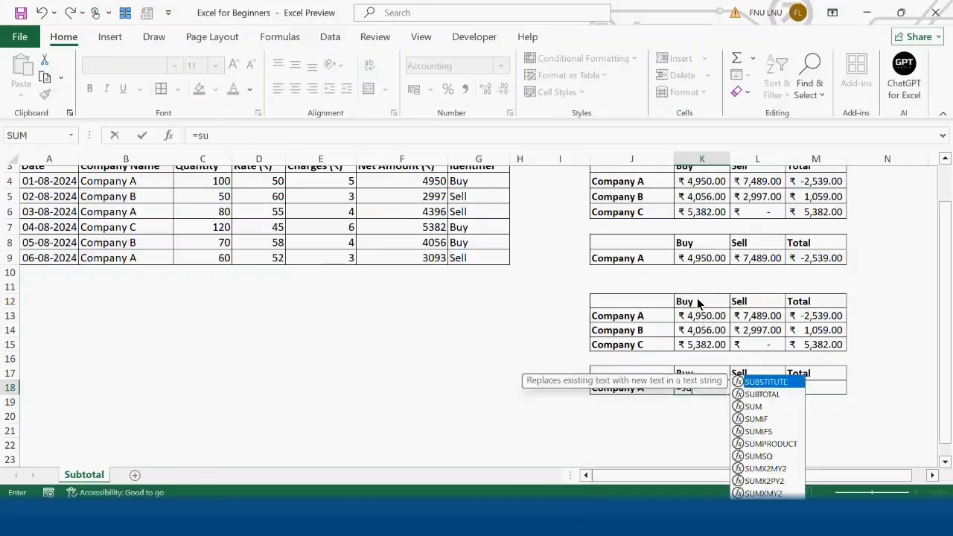
key("Down")
key("Down")
key("Tab")
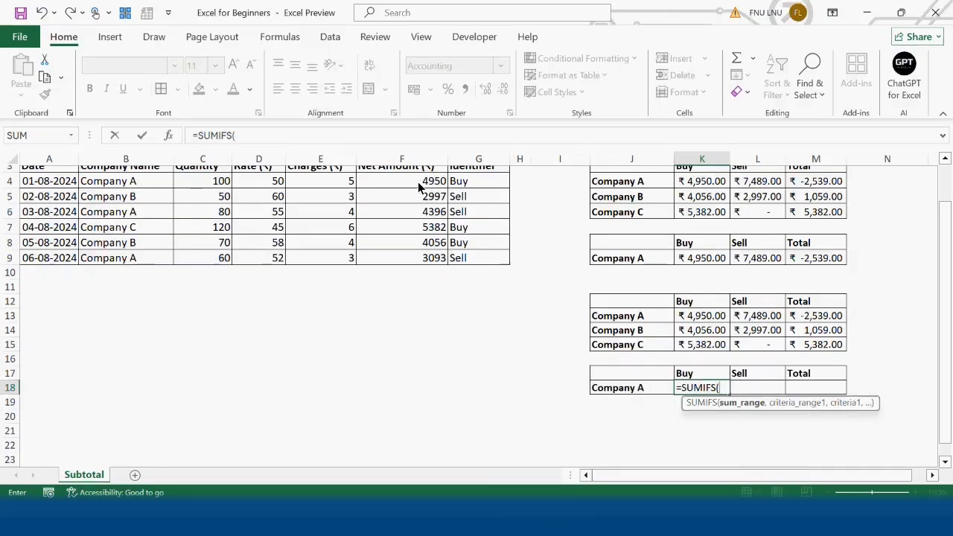
left_click_drag(417, 182, 425, 262)
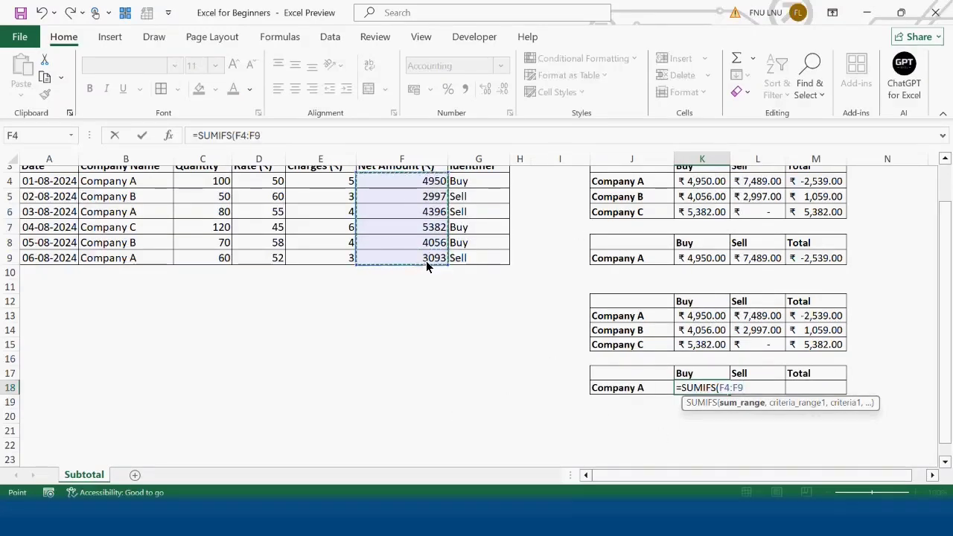
key("F4")
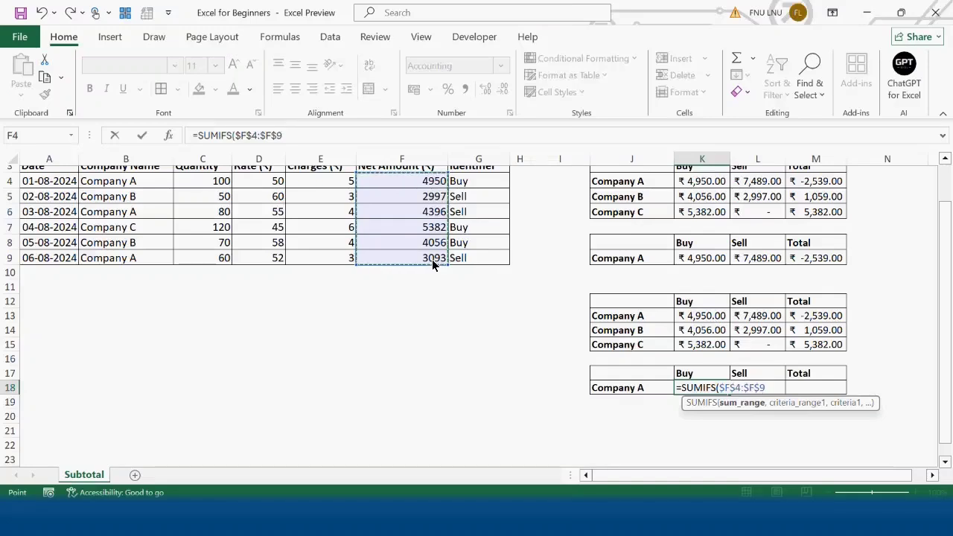
type(",")
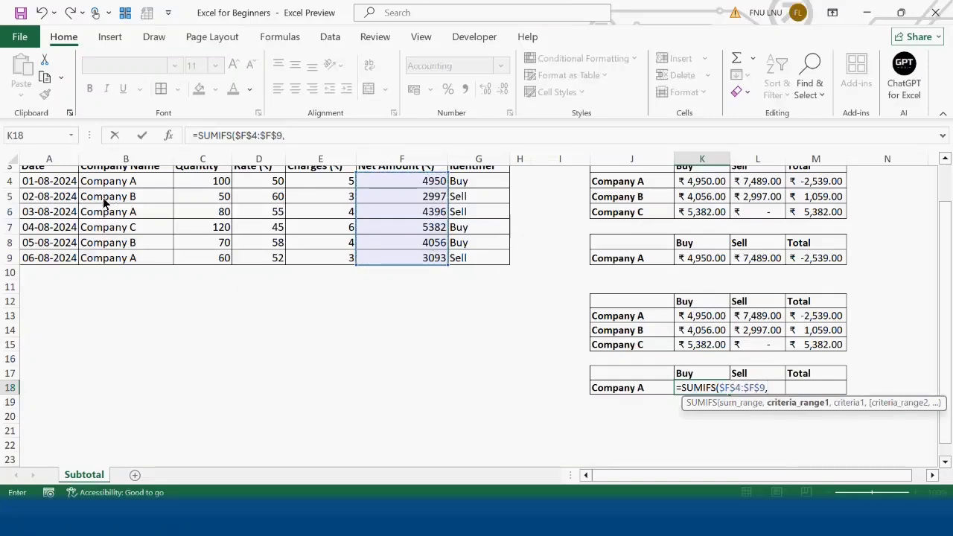
Add the Company Name range $B$4:$B$9 and criterion $J18 to the SUMIFS formula, locking only the criterion's column.
left_click_drag(119, 183, 129, 257)
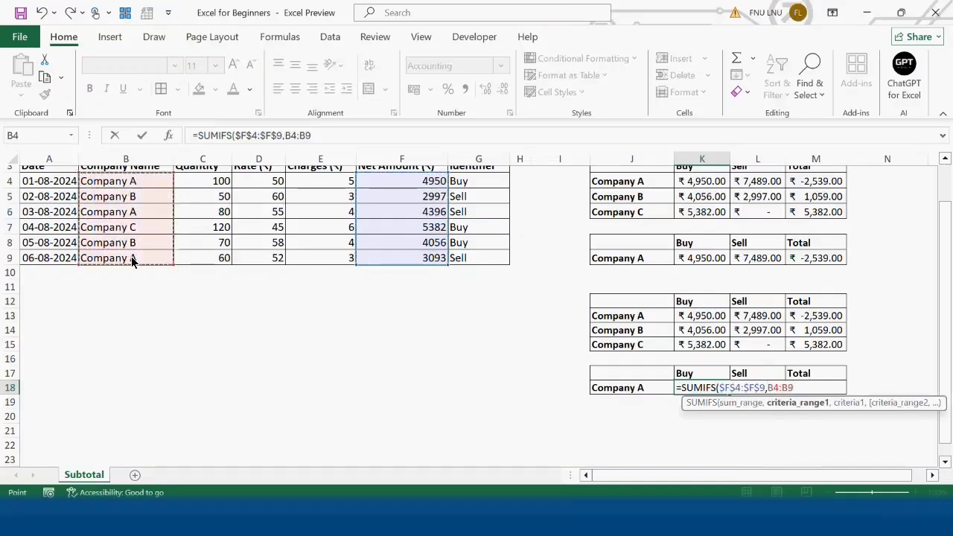
key("F4")
type(",")
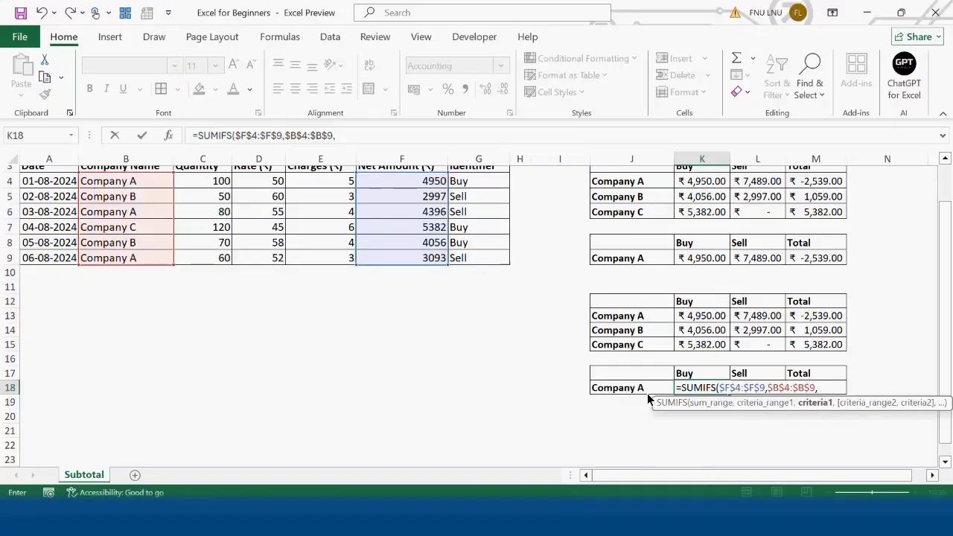
left_click(640, 388)
left_click(335, 135)
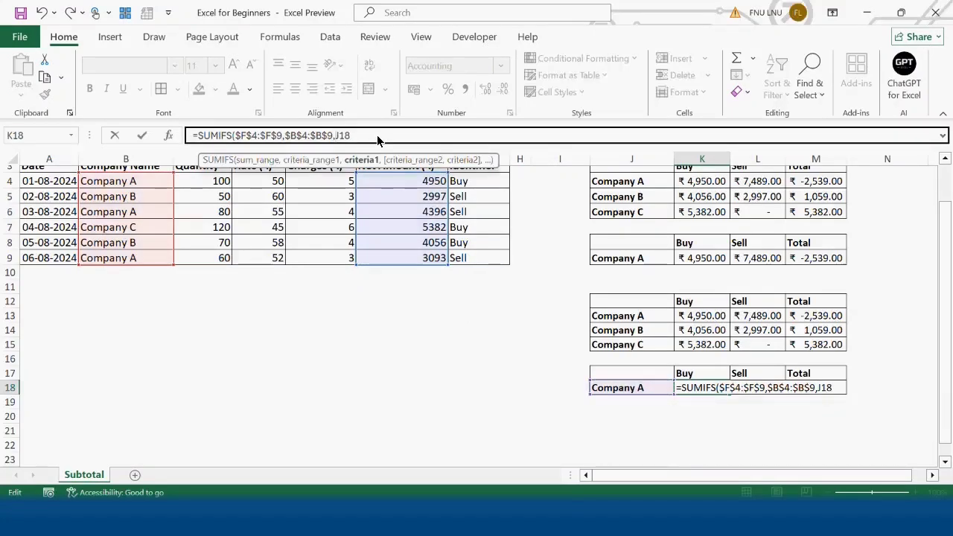
type("$")
left_click(377, 135)
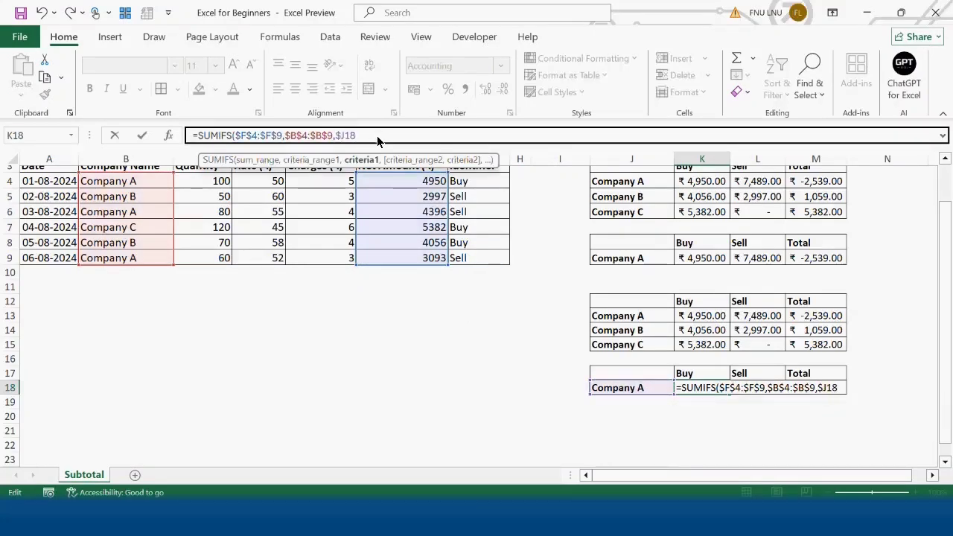
Complete the K18 SUMIFS formula with Identifier range $G$4:$G$9 and criterion K$17, locking only the criterion's row.
type(",")
left_click_drag(486, 184, 486, 257)
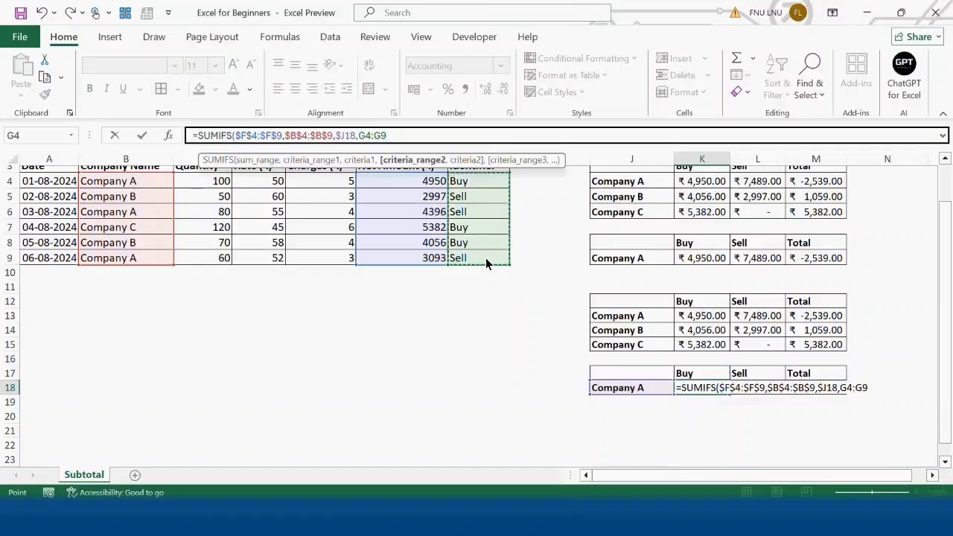
key("F4")
type(",")
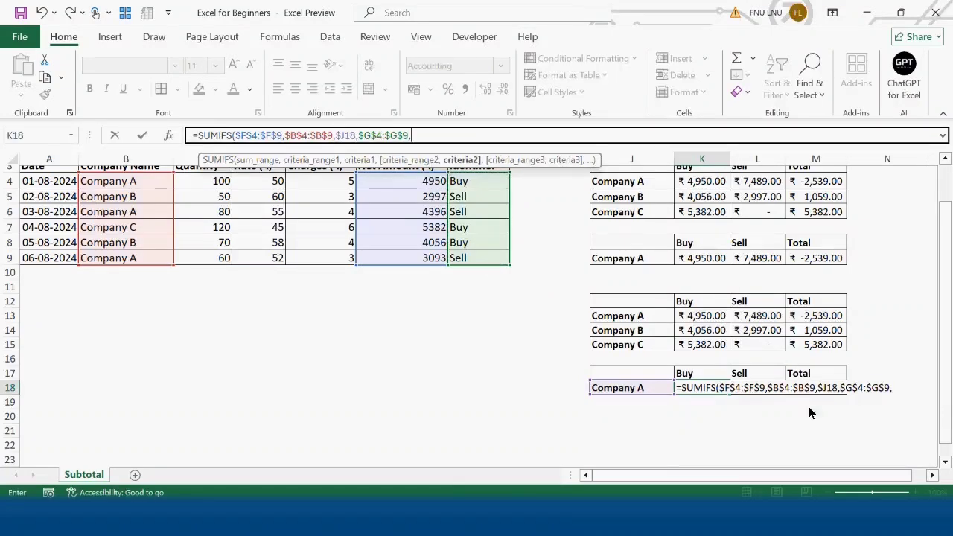
left_click(707, 375)
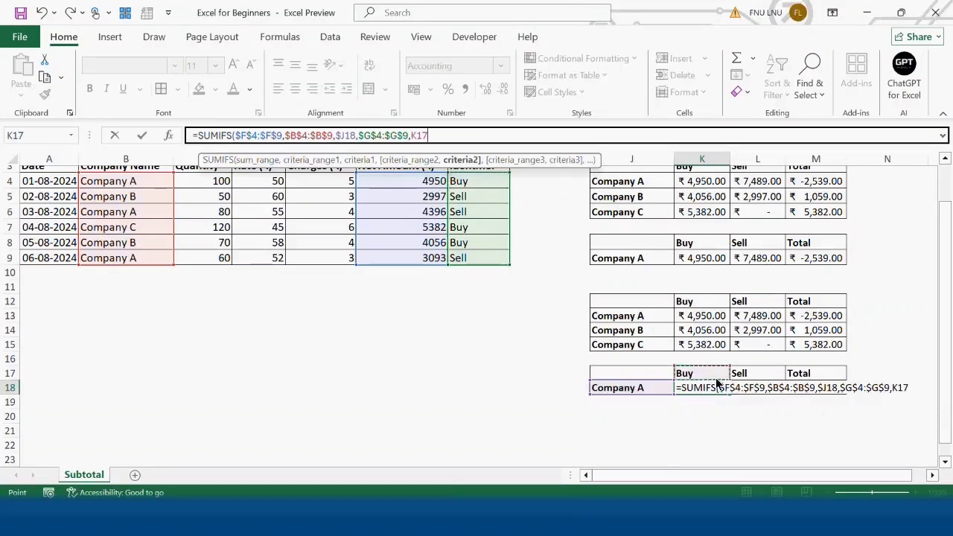
left_click(415, 136)
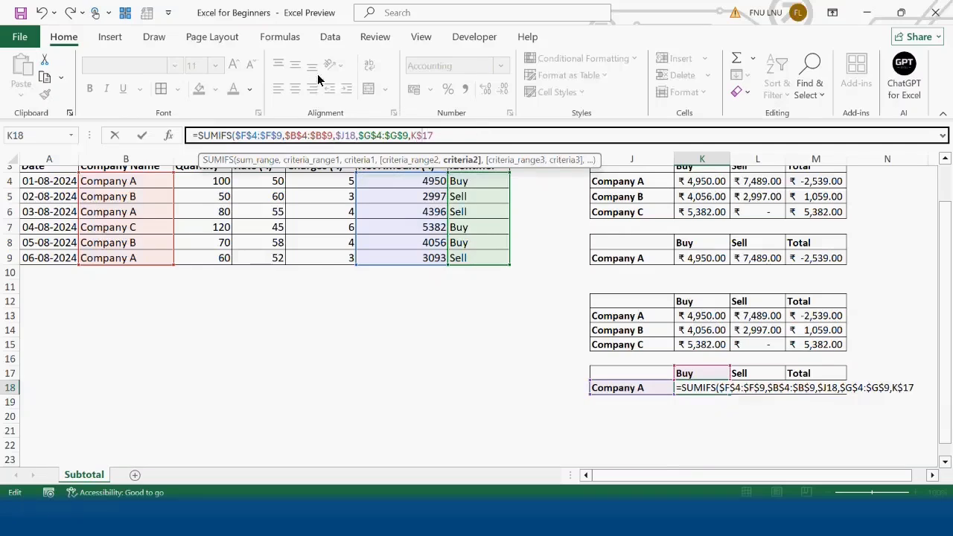
type(")")
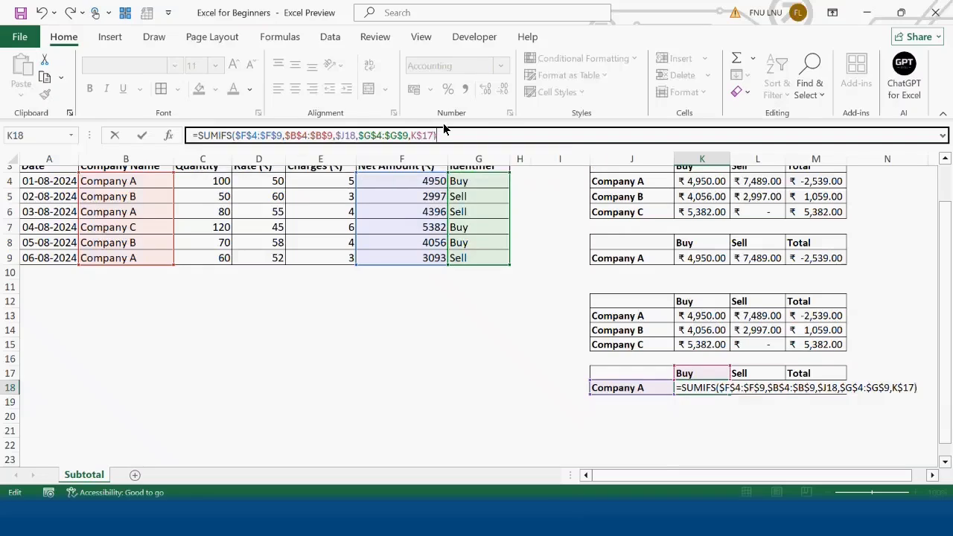
key("Return")
Fill the K18 formula across to L18 and enter =K18-L18 in M18 as the total.
left_click(711, 389)
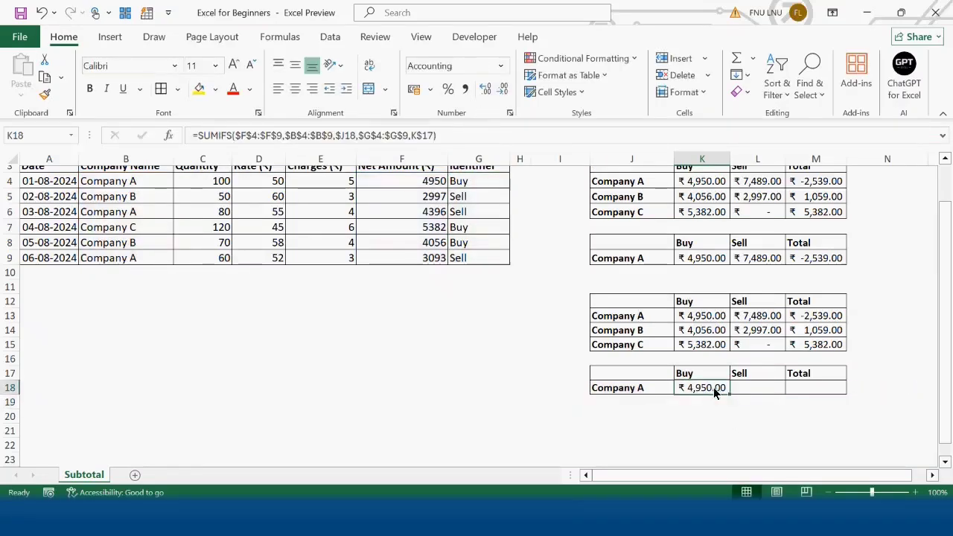
left_click_drag(730, 394, 770, 394)
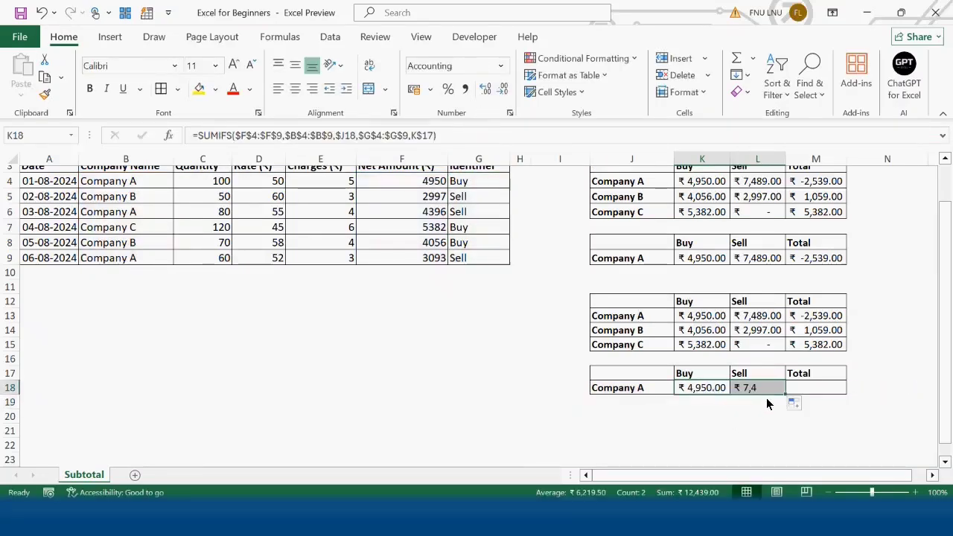
left_click(816, 390)
type("=")
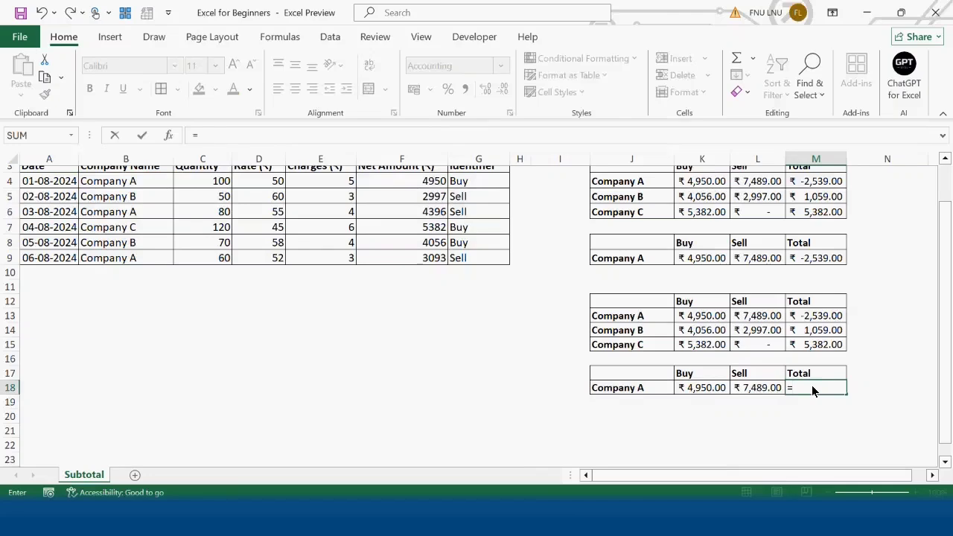
key("Left")
key("Left")
type("-")
key("Left")
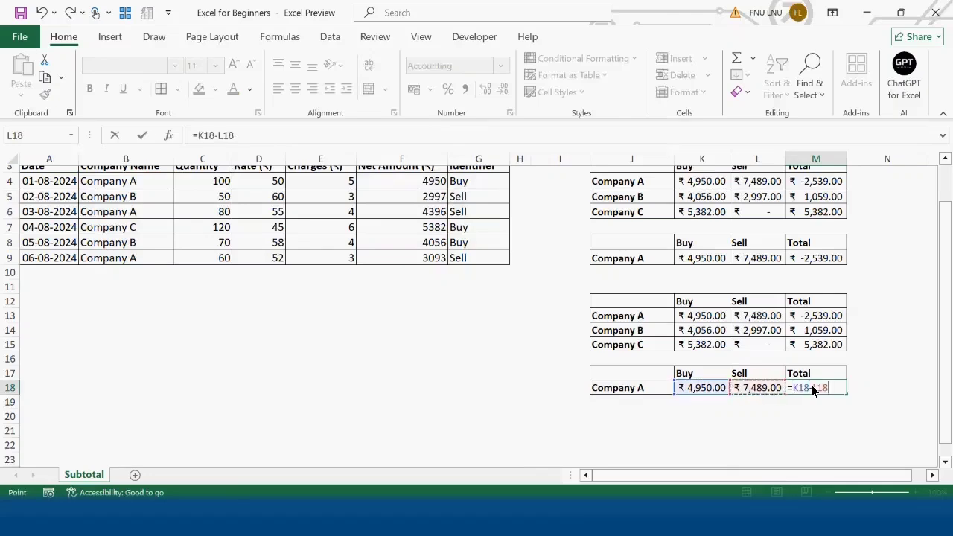
key("Return")
Choose Company B from the drop-down list in J18 of the single-company summary.
left_click(666, 388)
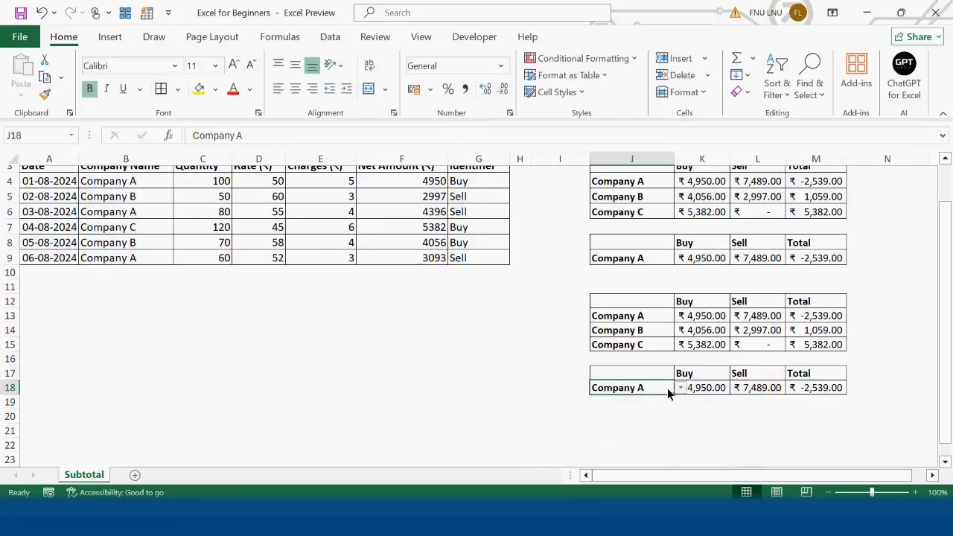
left_click(679, 388)
left_click(661, 412)
left_click(715, 391)
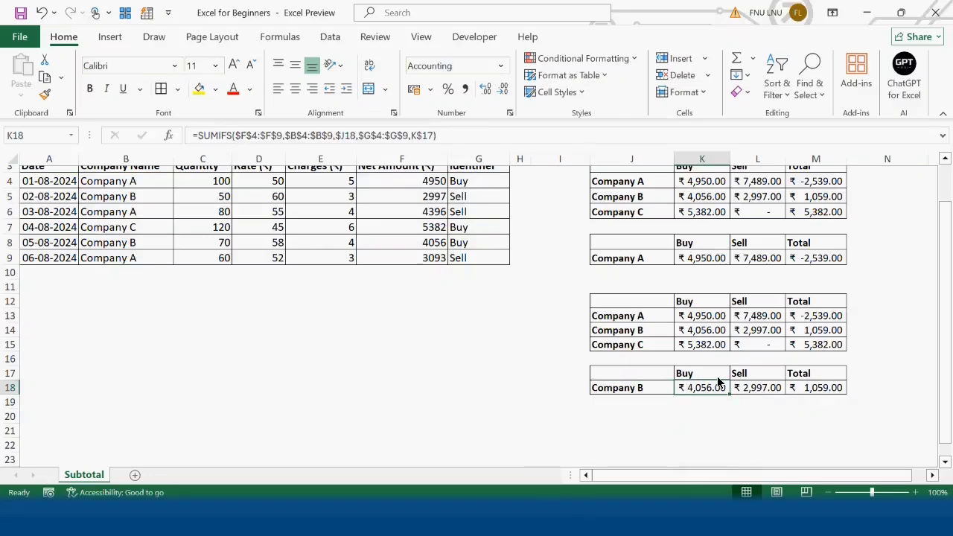
left_click(714, 378)
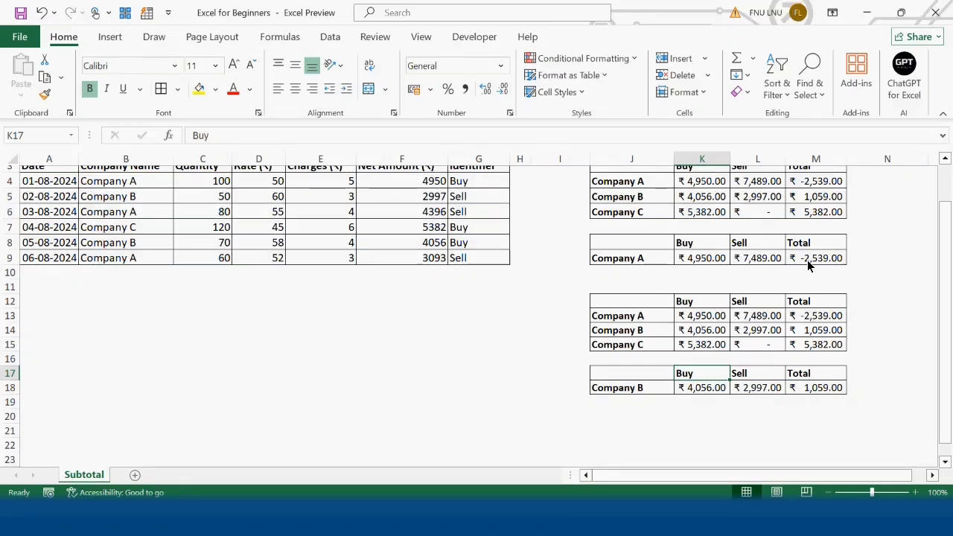
Enter =UNIQUE(K12:M12) in G14 to list the Buy, Sell and Total headers in a helper range.
left_click(479, 329)
type("=u")
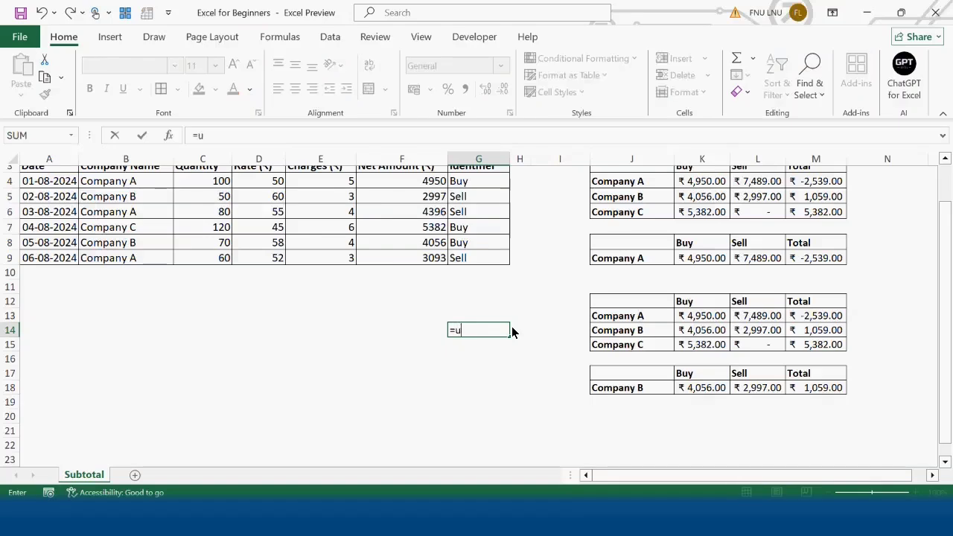
type("ni")
key("Down")
key("Down")
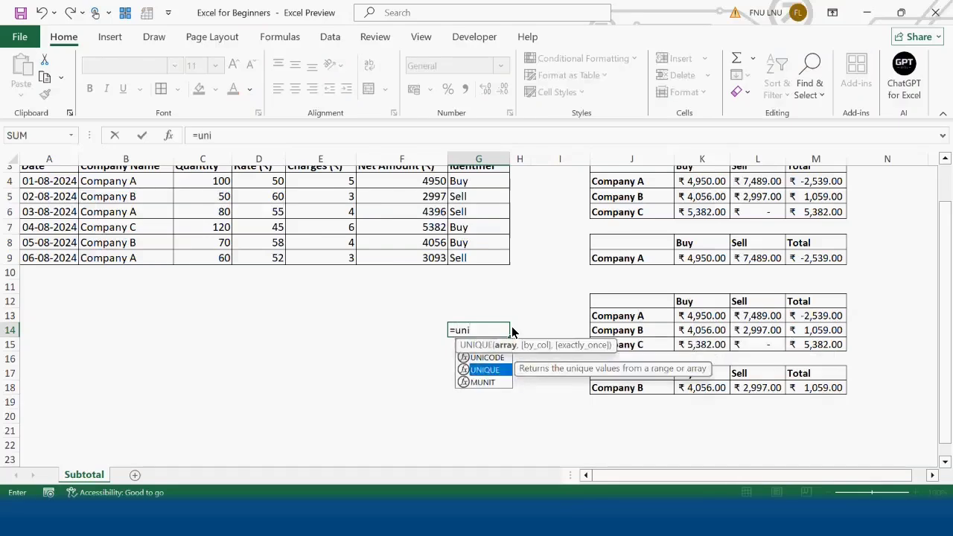
key("Tab")
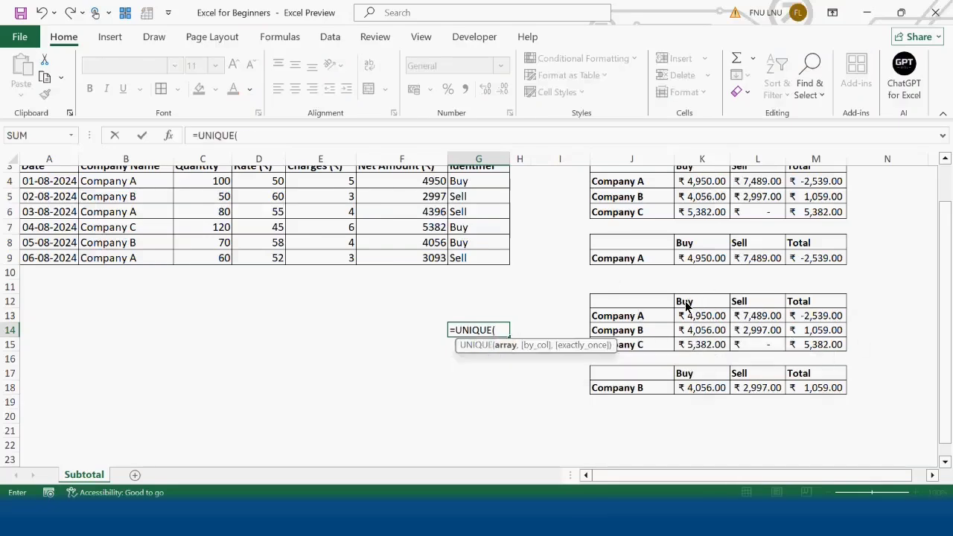
left_click_drag(685, 306, 791, 303)
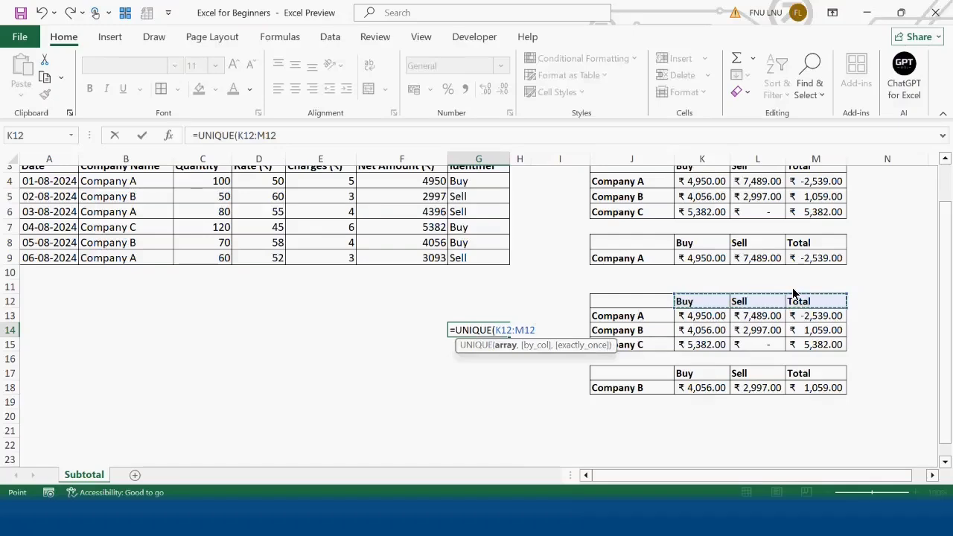
type(")")
key("Return")
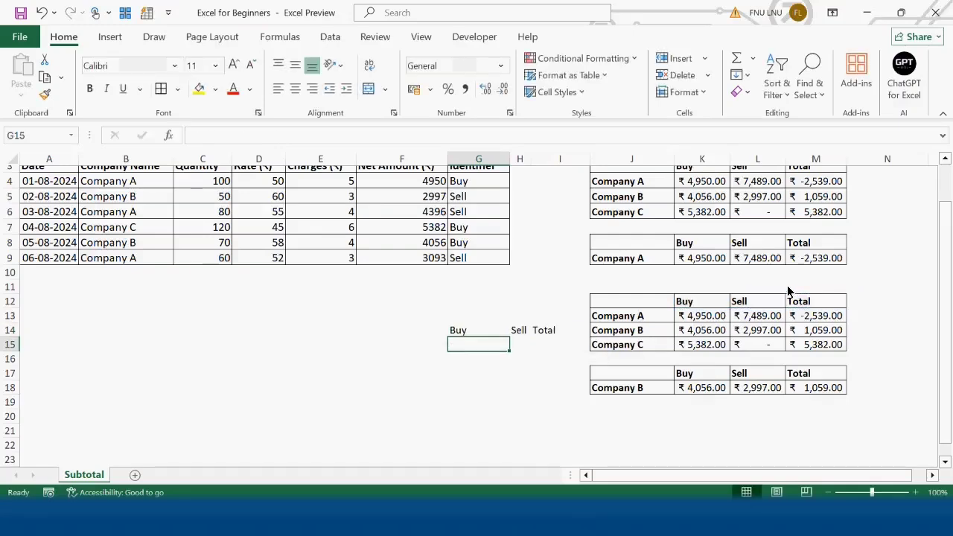
Clear the header in K17 and give that cell a List data validation with source =$G$14#.
left_click(479, 328)
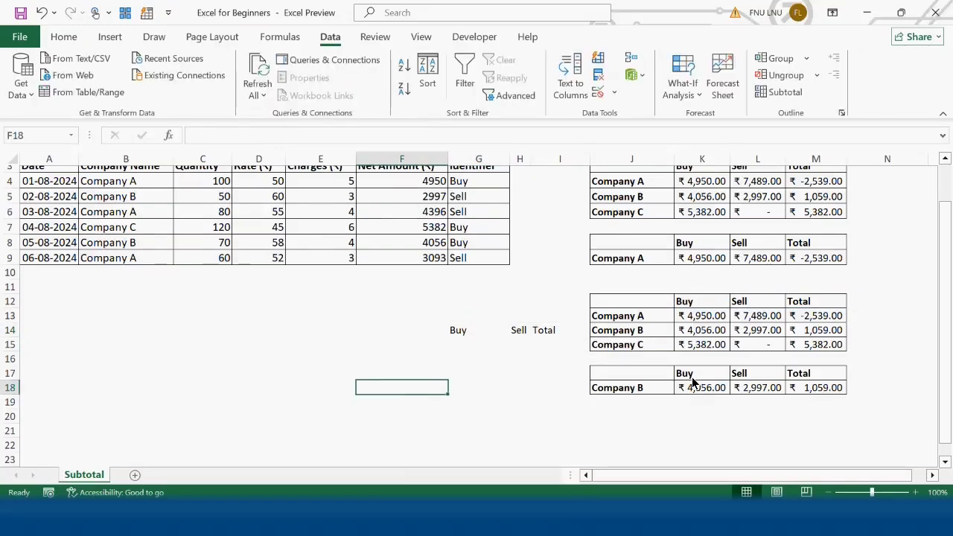
left_click(691, 377)
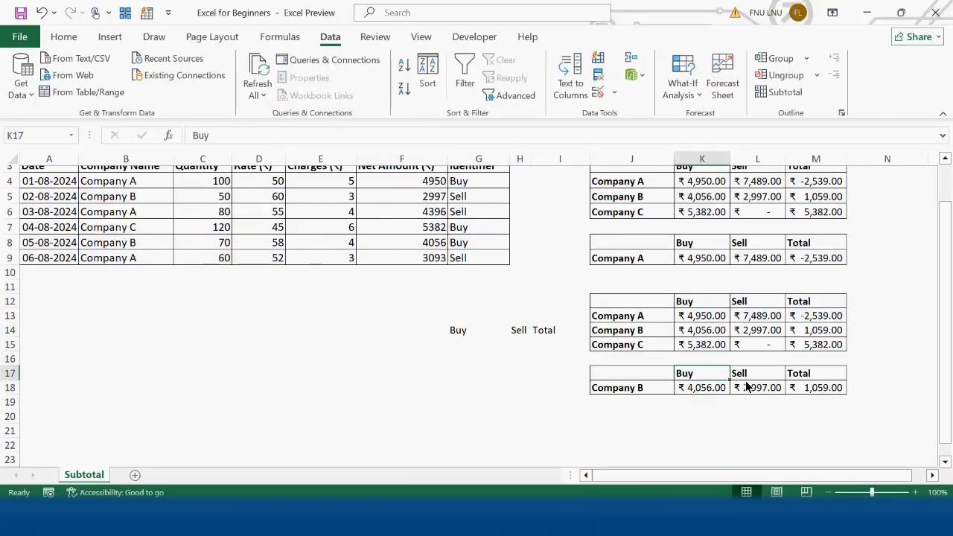
key("Delete")
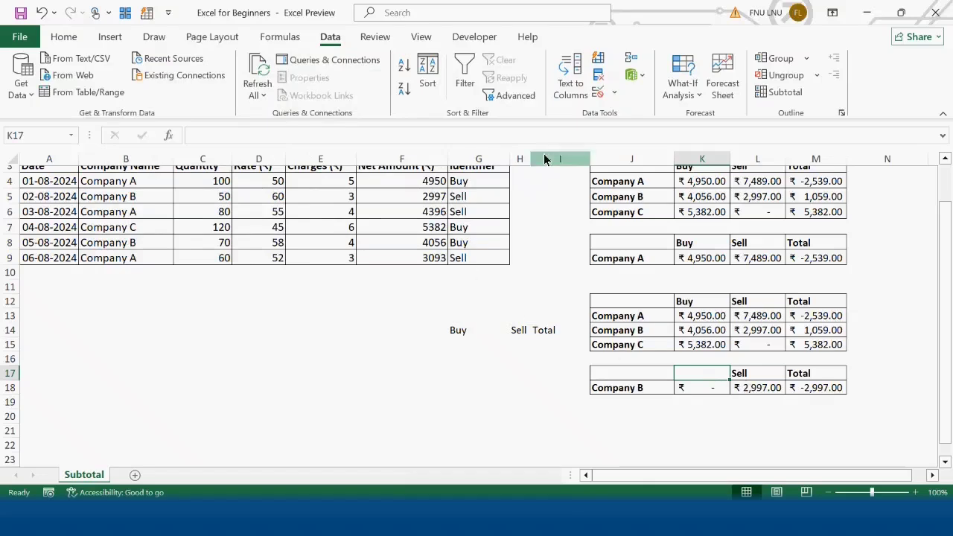
left_click(614, 93)
left_click(640, 111)
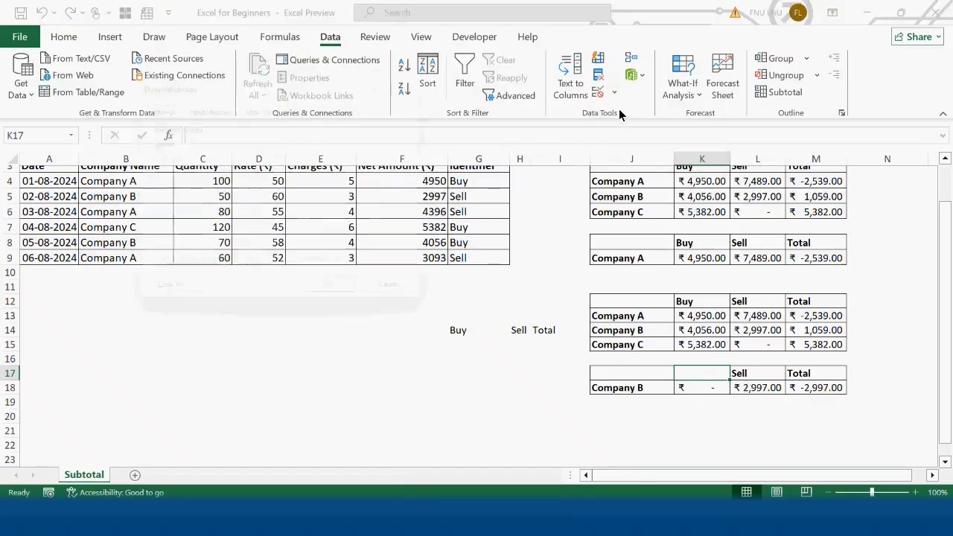
left_click(223, 155)
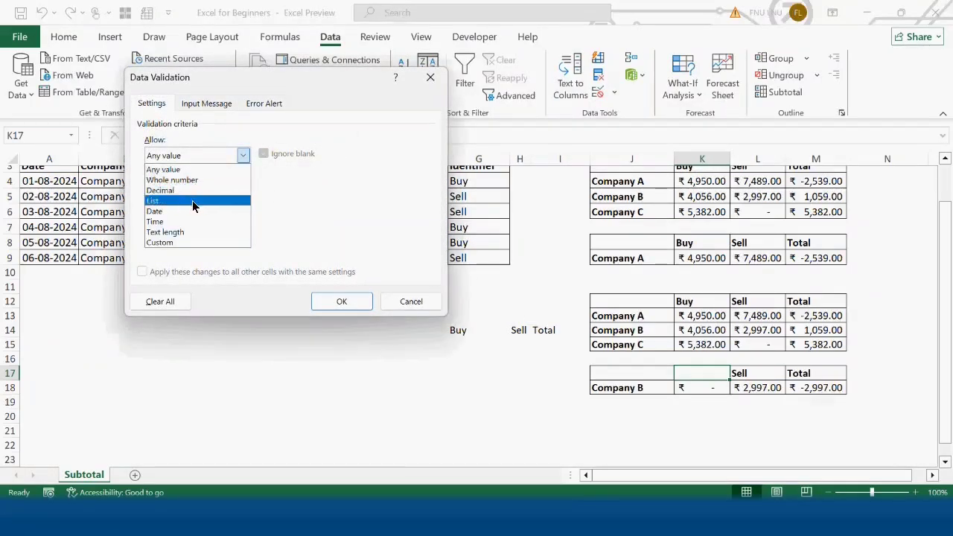
left_click(216, 206)
left_click(229, 219)
left_click(460, 331)
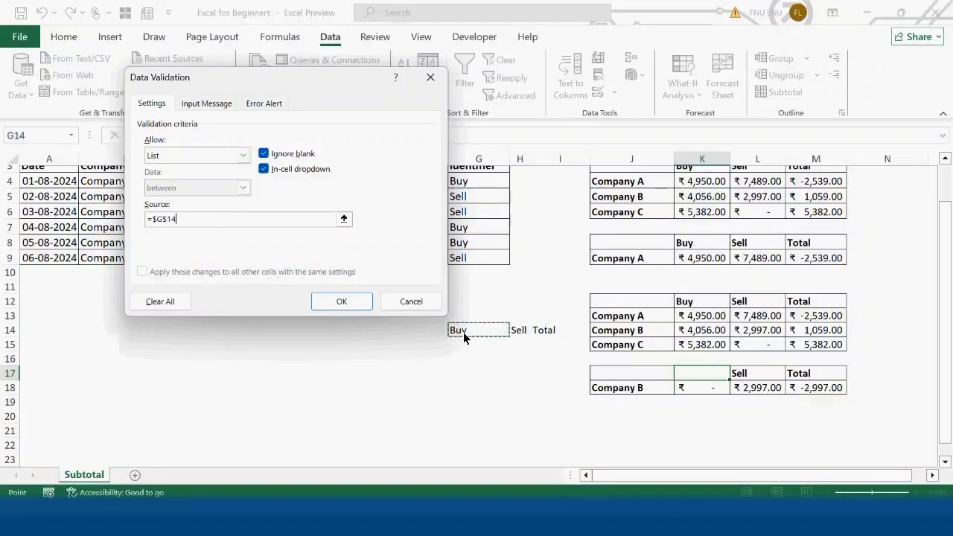
type("#")
left_click(341, 302)
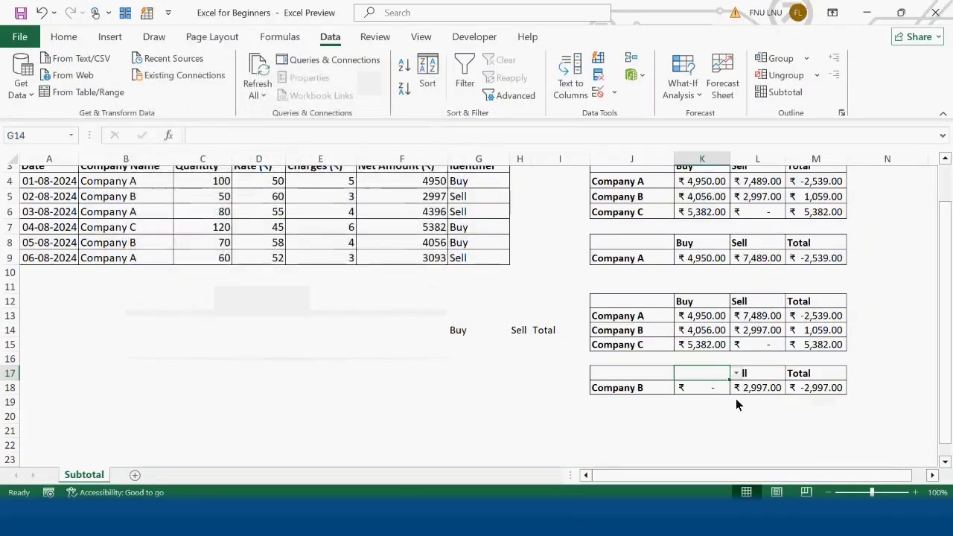
Choose Buy from the K17 drop-down and remove the Sell and Total cells L17:M18 with their borders.
left_click(735, 373)
left_click(718, 389)
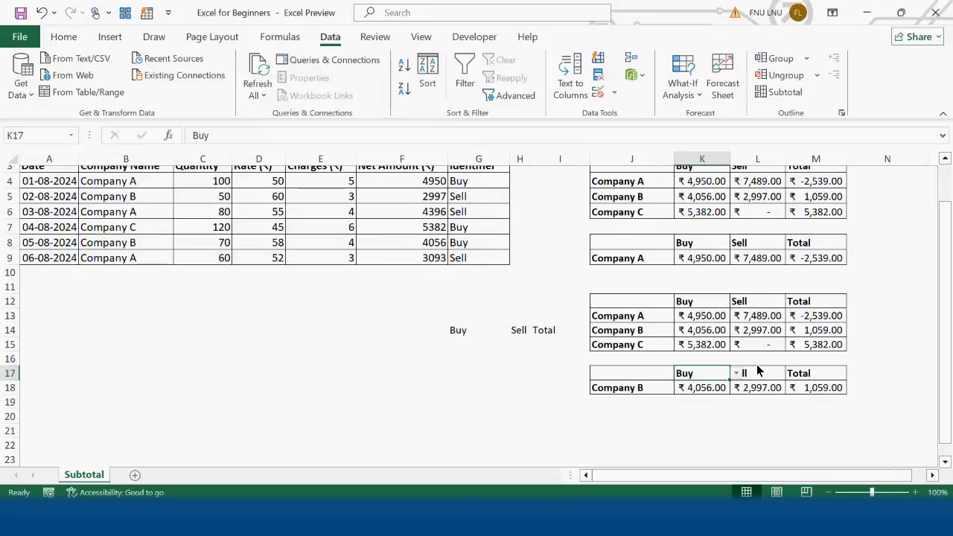
left_click_drag(770, 361, 826, 394)
key("Delete")
left_click(719, 387)
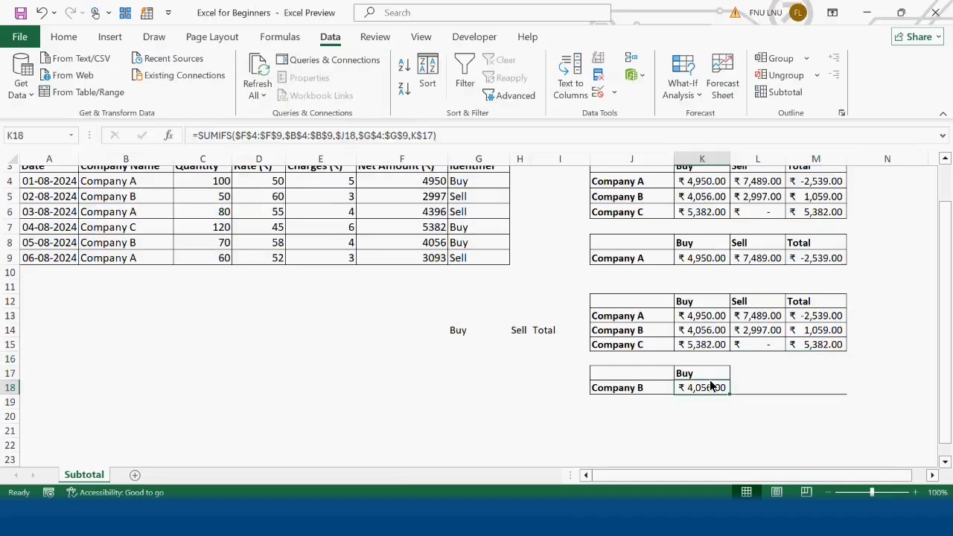
Switch the K17 header drop-down to Sell and finally to Total.
left_click(723, 375)
left_click(735, 374)
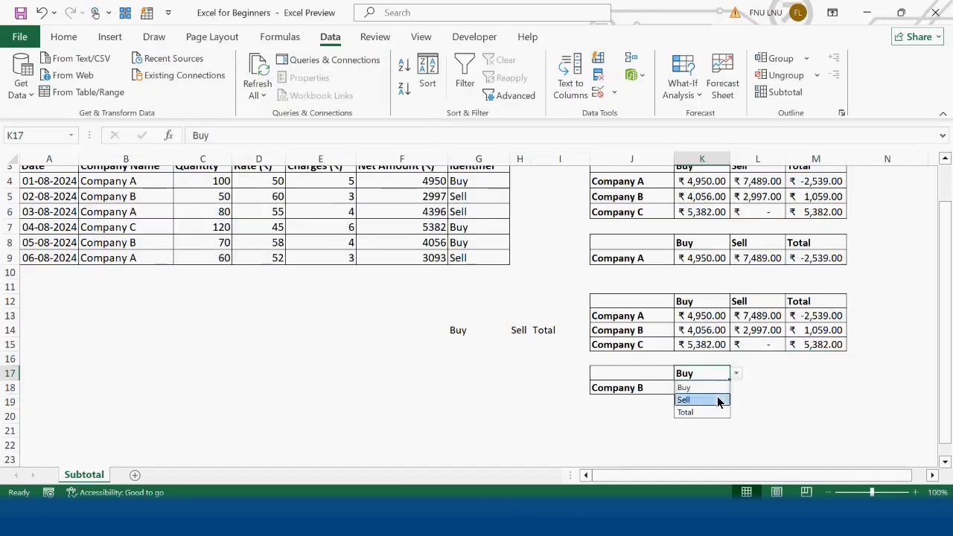
left_click(721, 399)
left_click(735, 374)
left_click(726, 380)
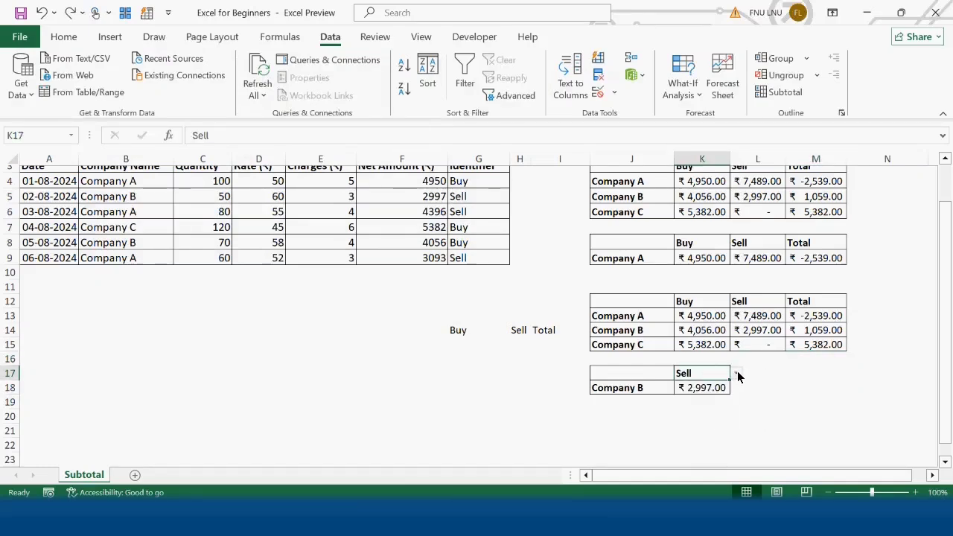
left_click(736, 374)
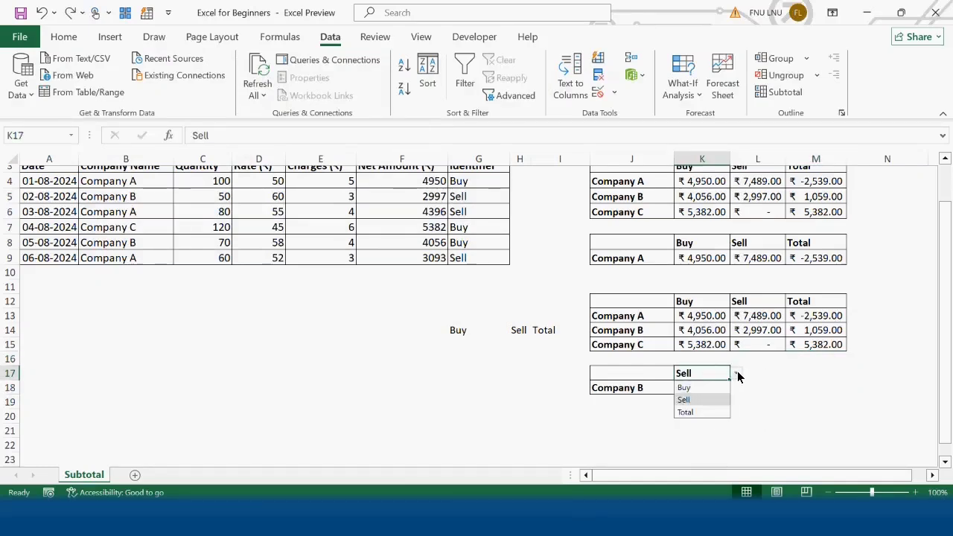
left_click(717, 412)
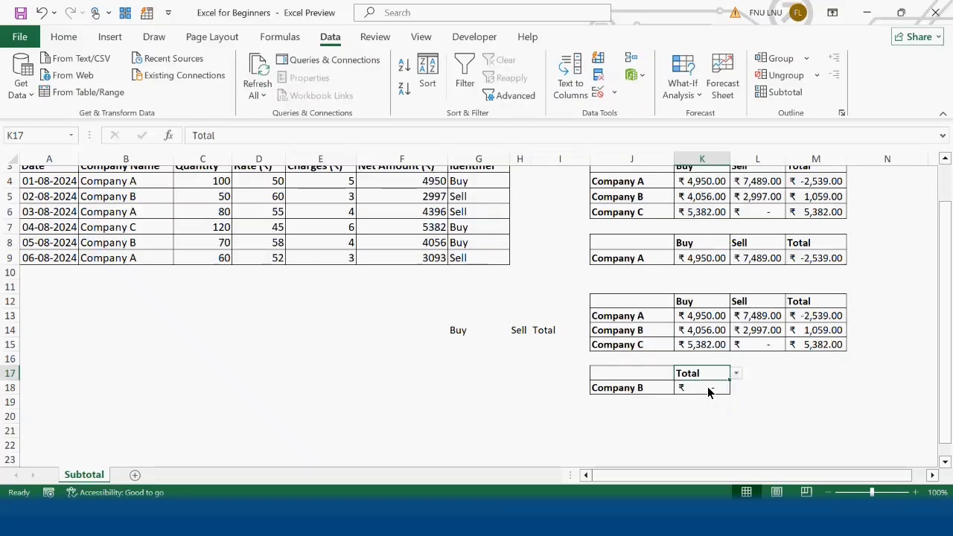
Wrap the K18 SUMIFS in an IF with the test K17<>"Total", keeping the existing SUMIFS as the value if true.
left_click(708, 392)
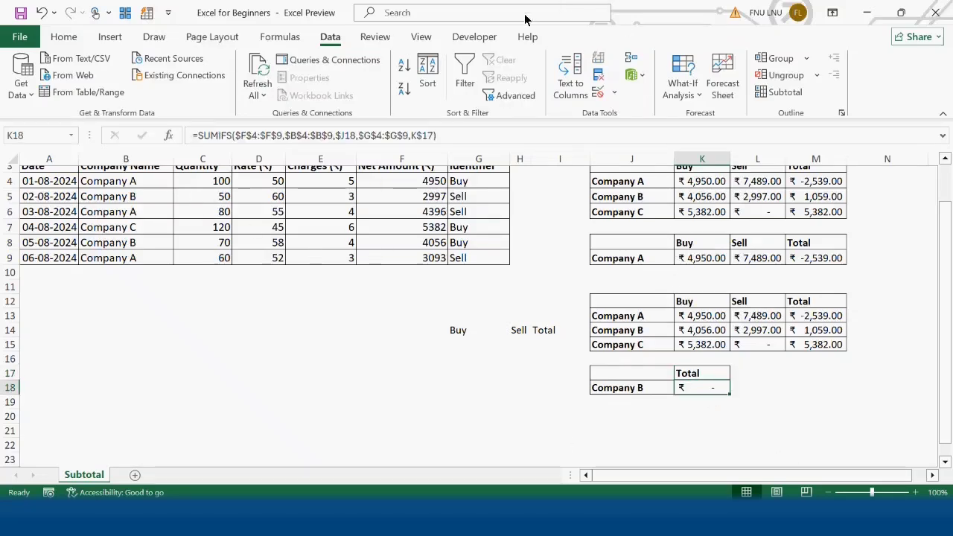
left_click(197, 135)
type("IF(")
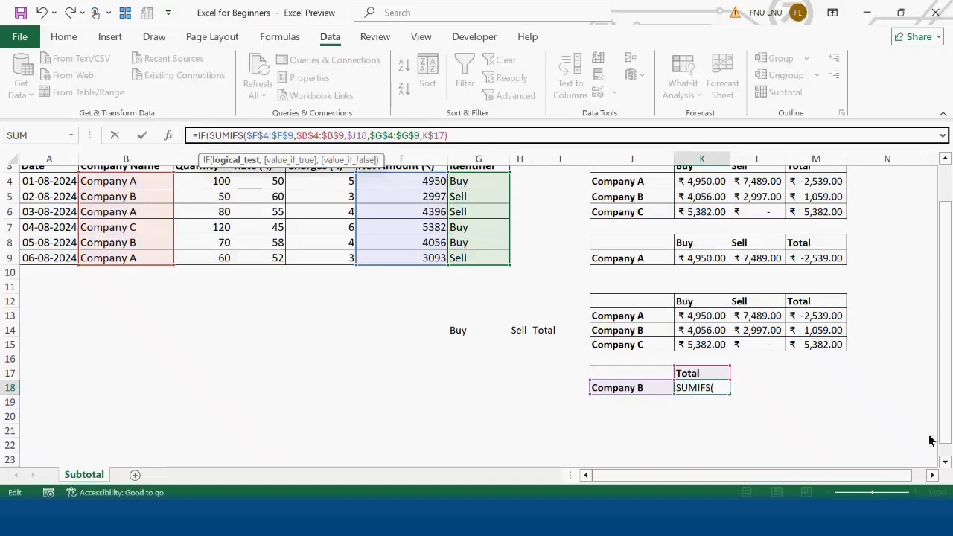
left_click(702, 373)
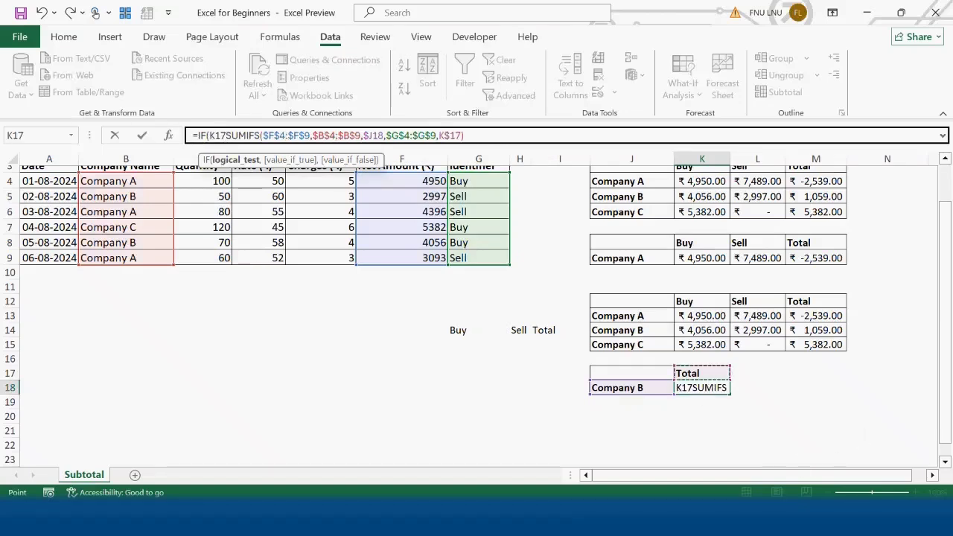
type("<>")
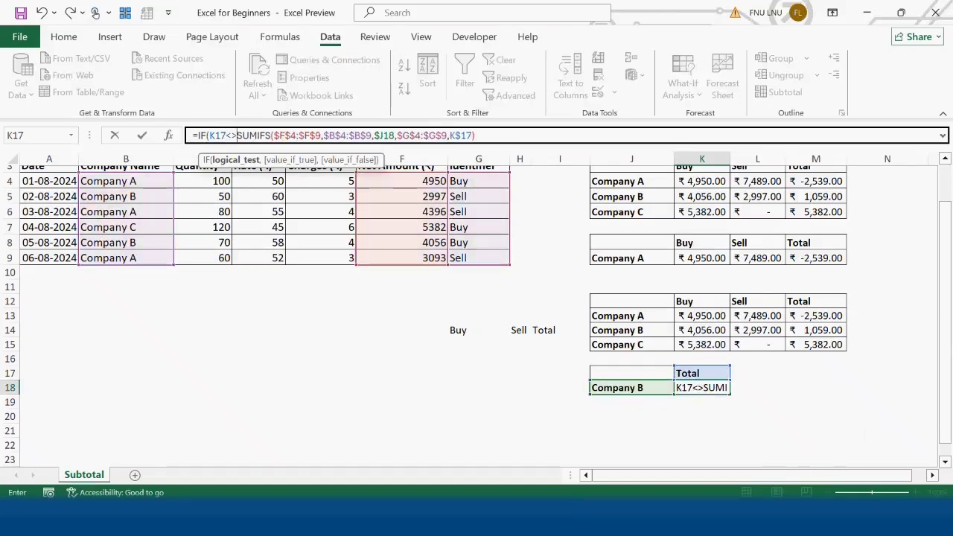
type("\"Total")
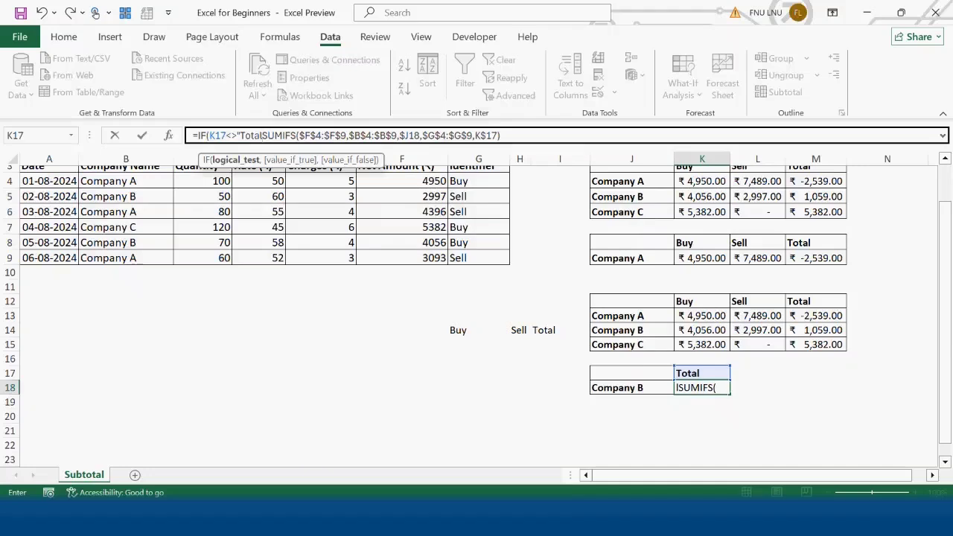
type("\",")
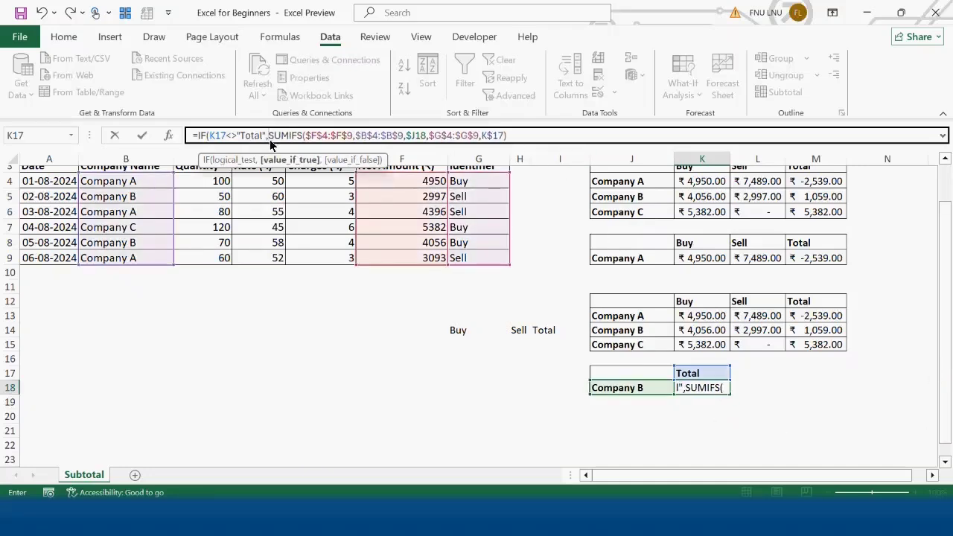
Add a copy of the SUMIFS as the IF's value if false, replacing its K$17 criterion with "Buy".
left_click_drag(271, 142, 544, 148)
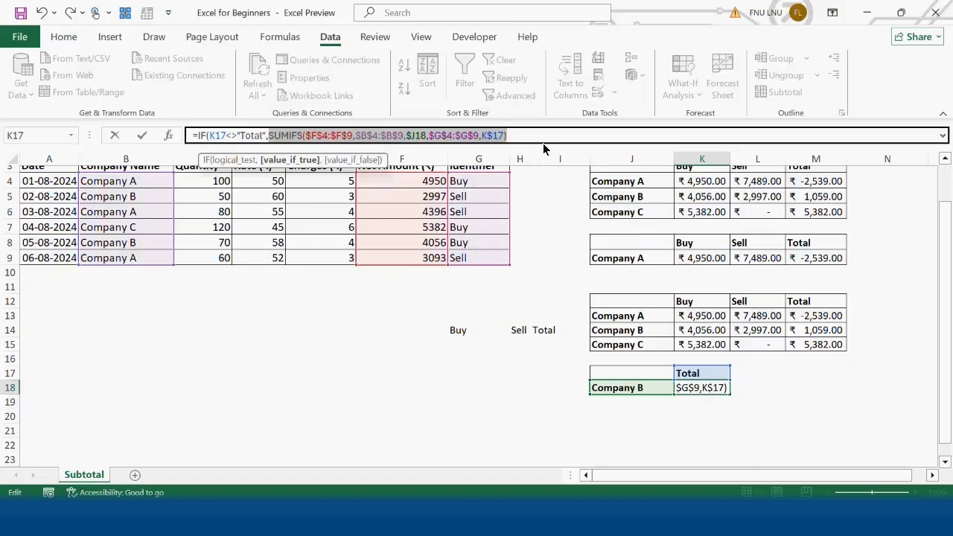
left_click(534, 145)
type(",")
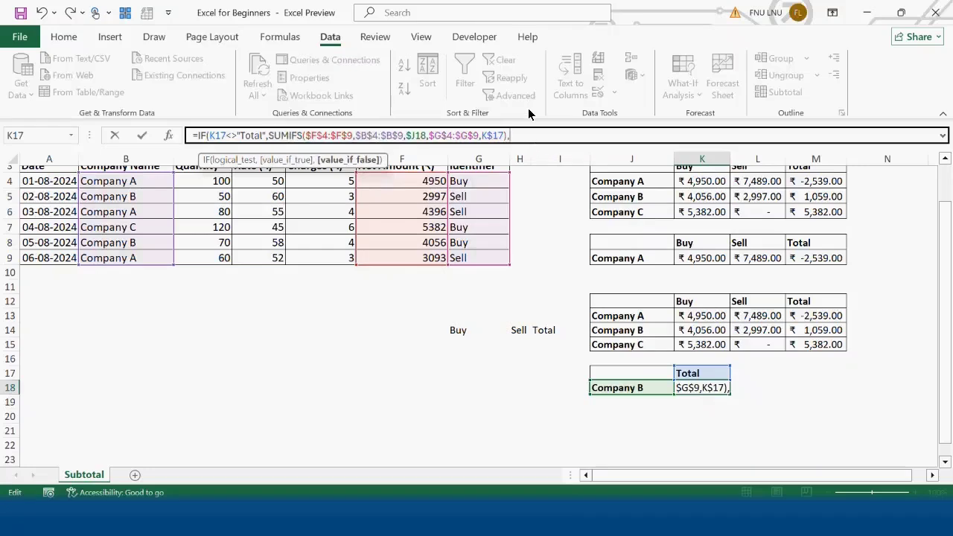
key("ctrl+v")
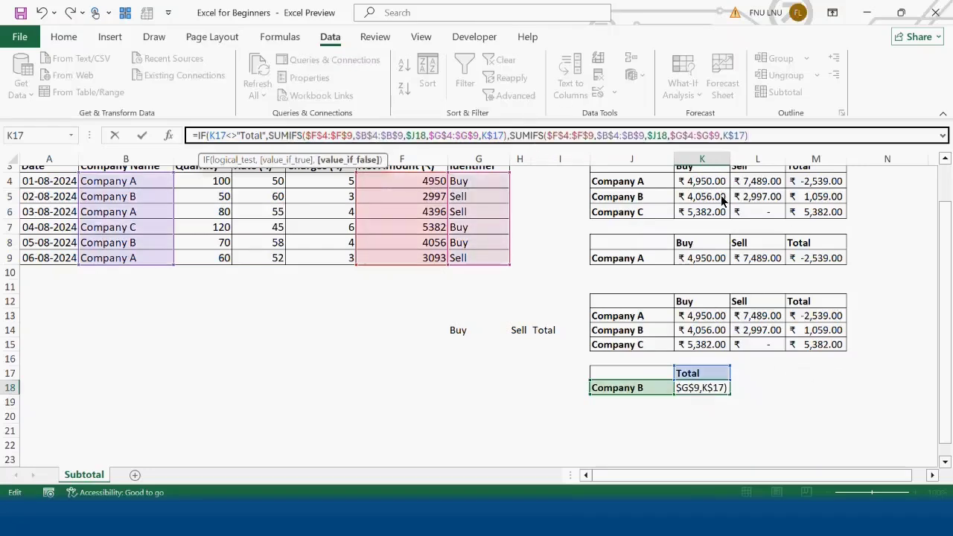
left_click_drag(744, 138, 723, 139)
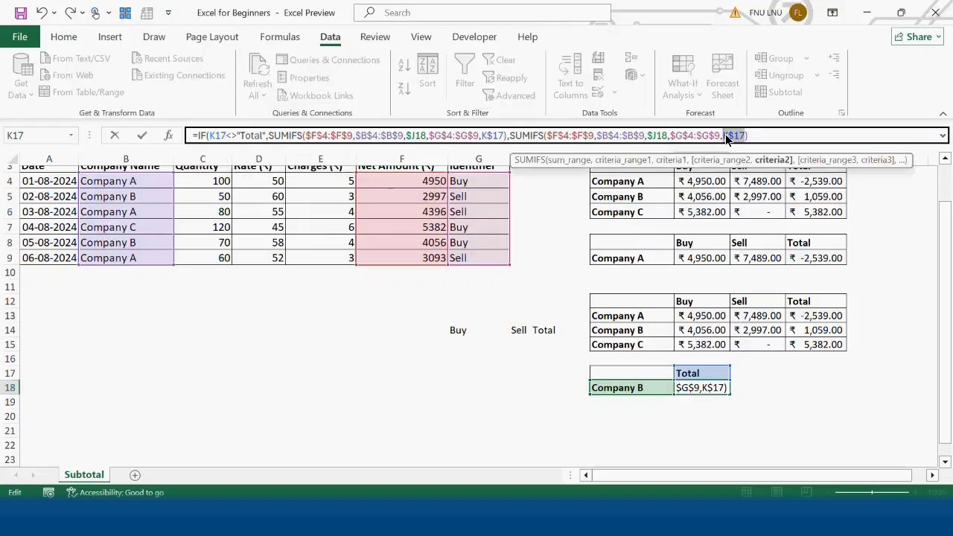
type("\"Buy\"")
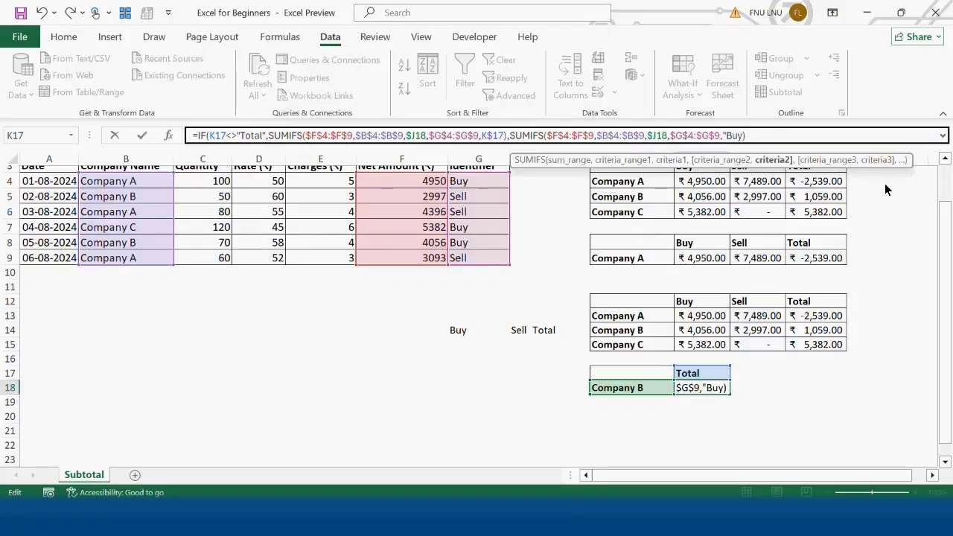
Open a parenthesis before the "Buy" SUMIFS in the value-if-false part and subtract a copy of that SUMIFS from it.
left_click(508, 135)
type("(")
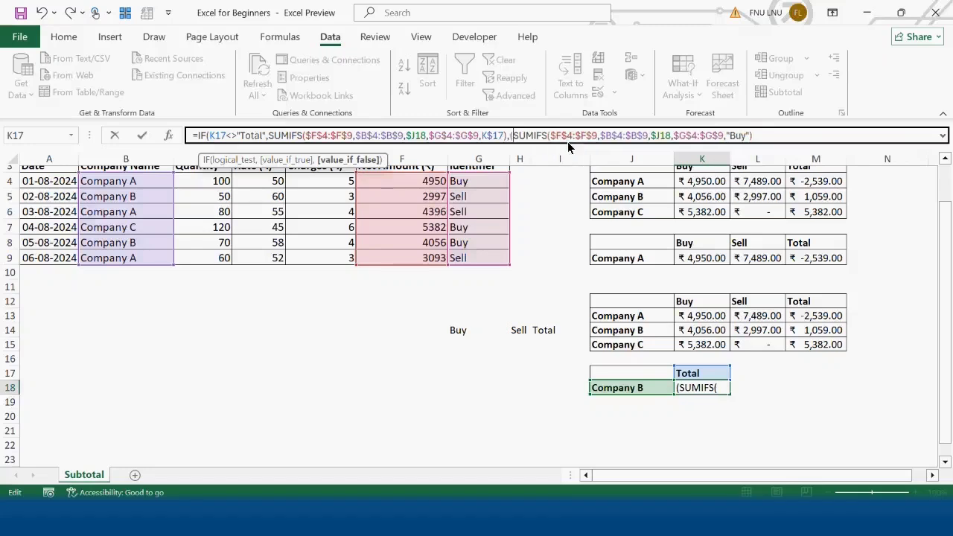
left_click(771, 139)
left_click_drag(756, 139, 513, 134)
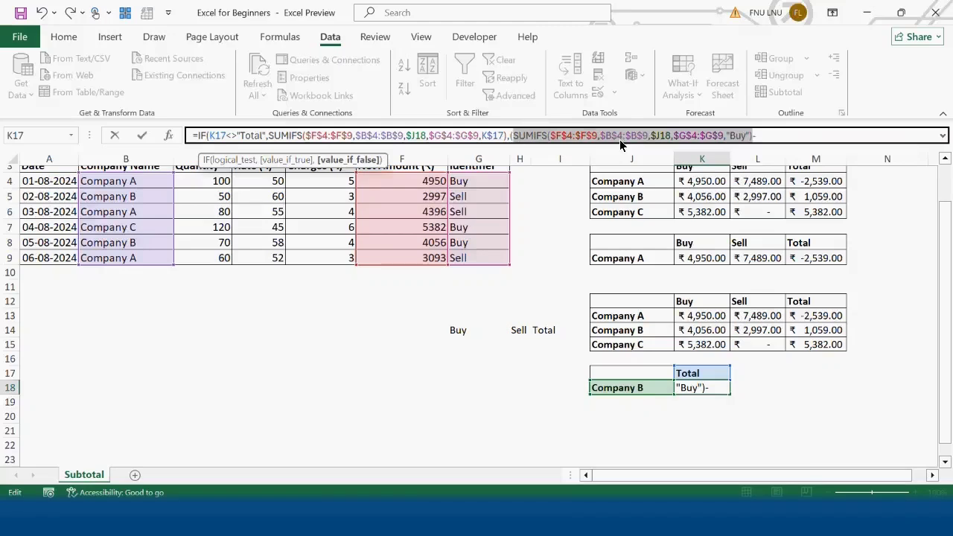
left_click(782, 135)
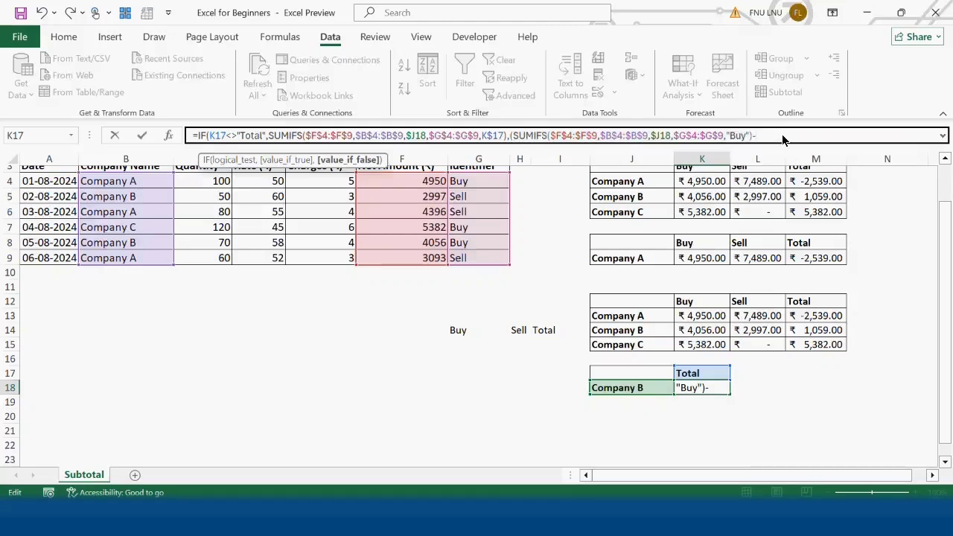
key("BackSpace")
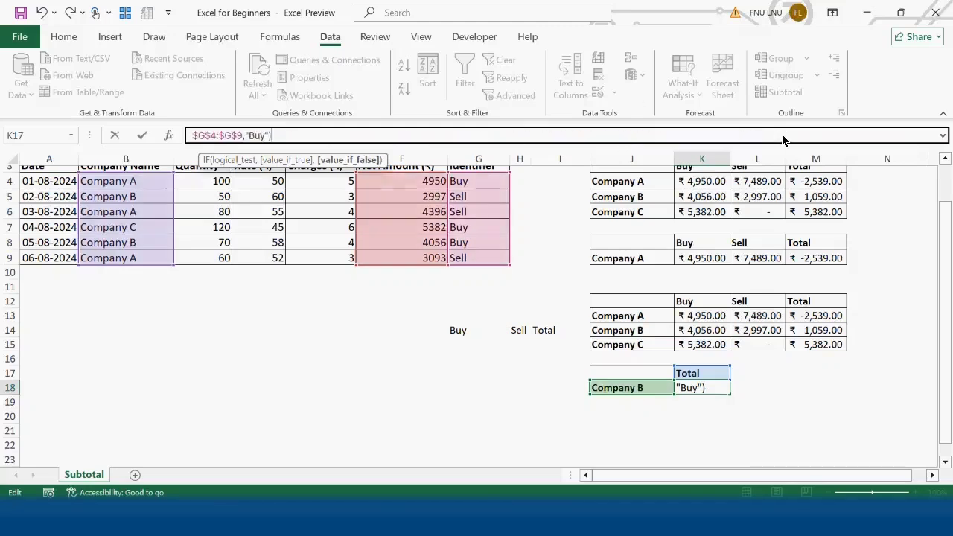
Change the subtracted SUMIFS criterion in the K18 formula to "Sell", close the open parentheses and enter the formula.
double_click(256, 135)
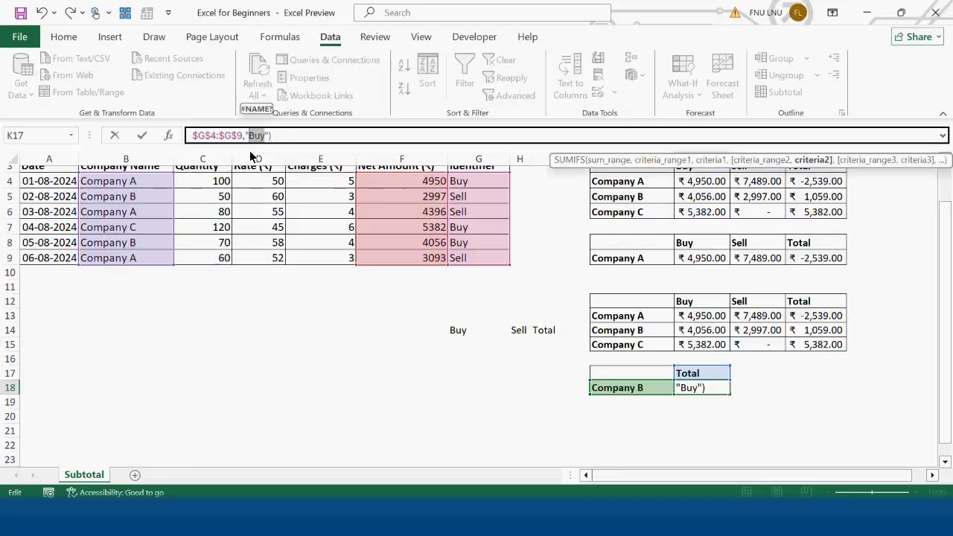
type("Sell")
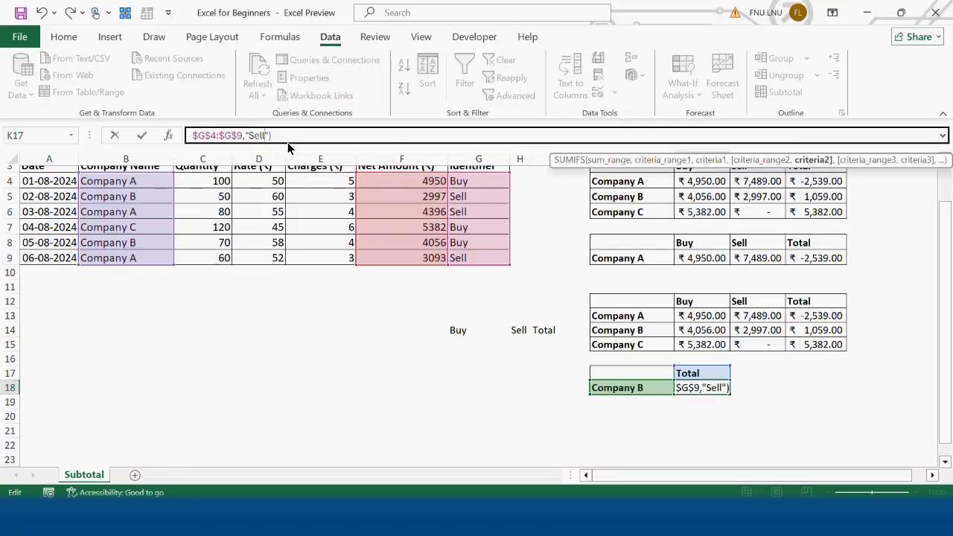
left_click(384, 136)
type(")")
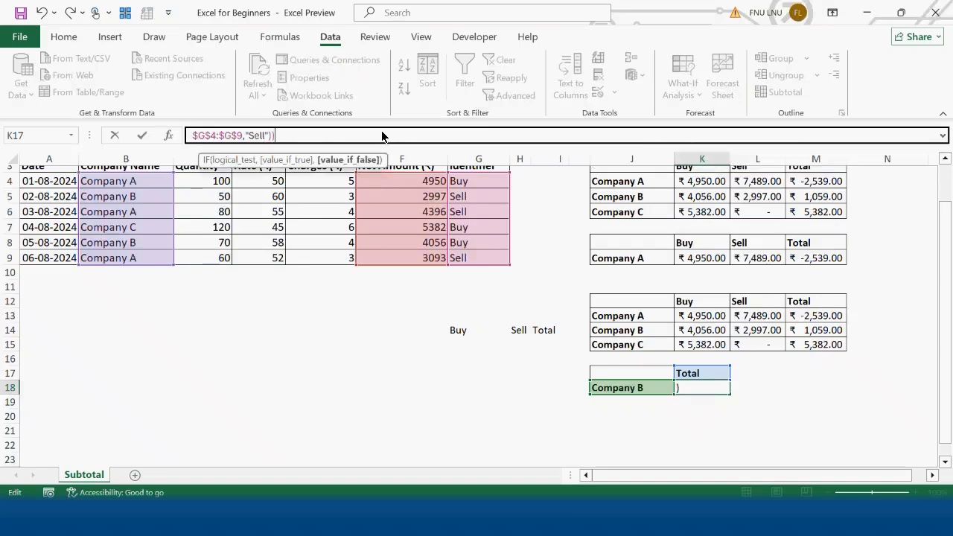
type(")")
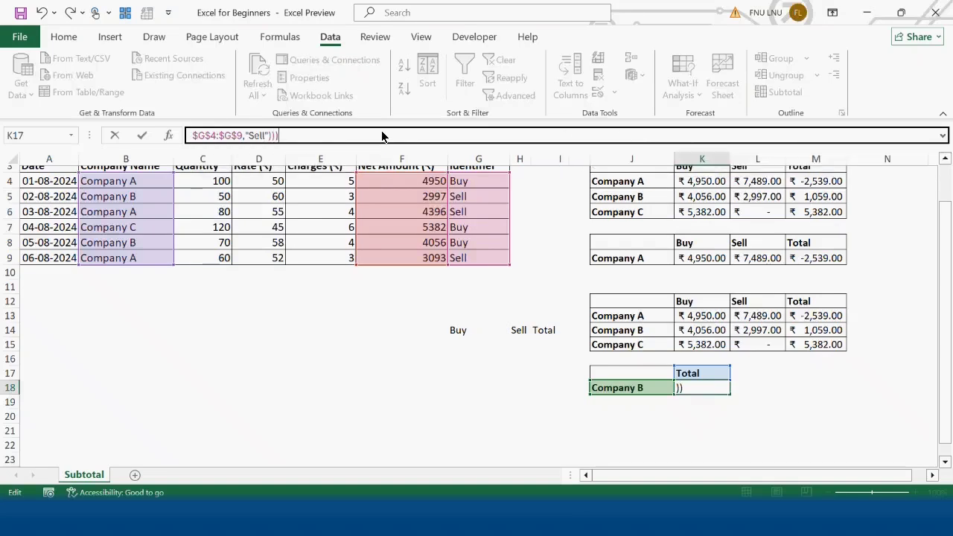
key("Return")
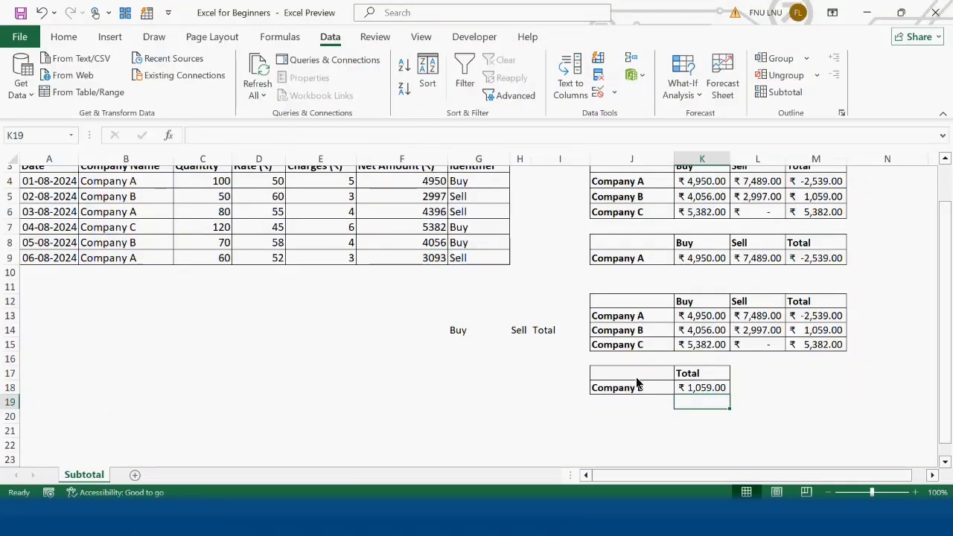
Switch the J18 company drop-down to Company A and auto-fit the width of column K to its contents.
left_click(816, 330)
left_click(650, 390)
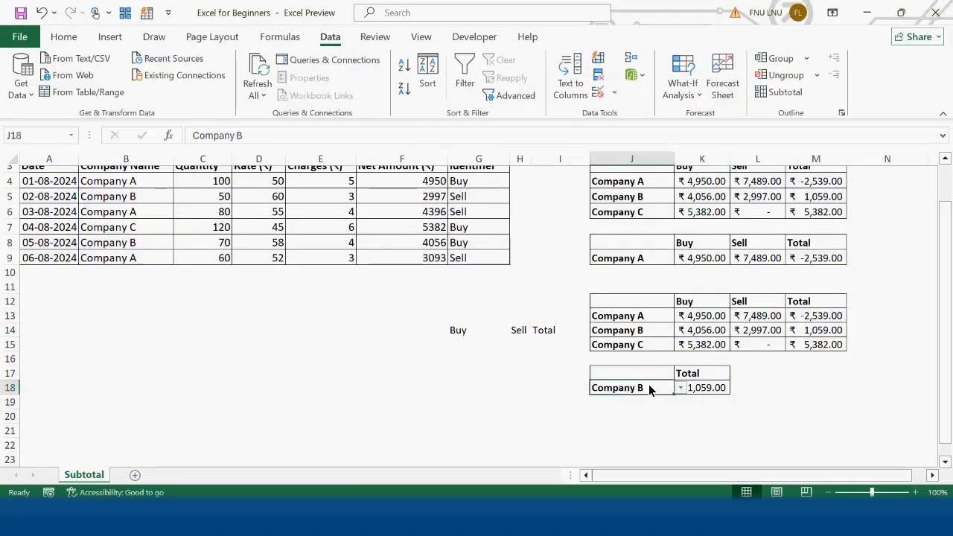
left_click(680, 388)
left_click(618, 402)
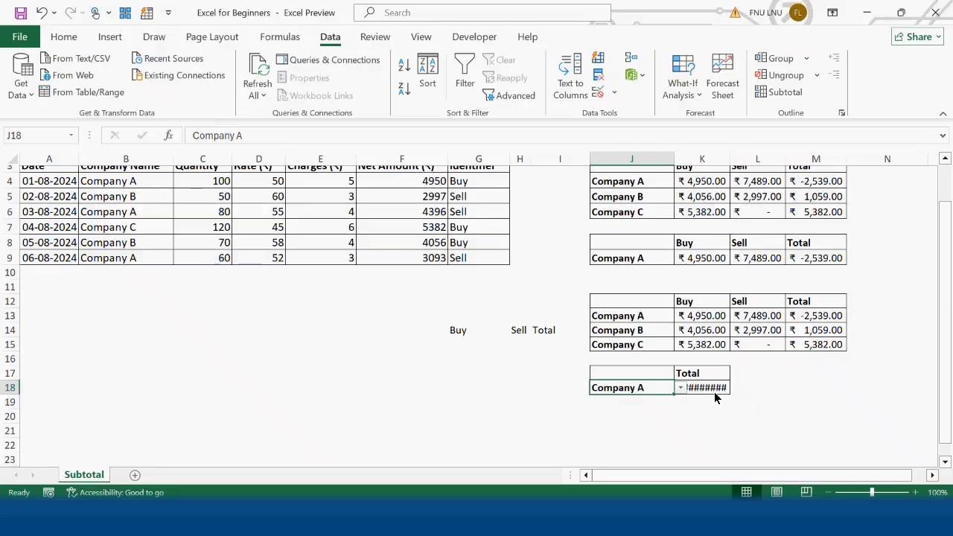
double_click(730, 159)
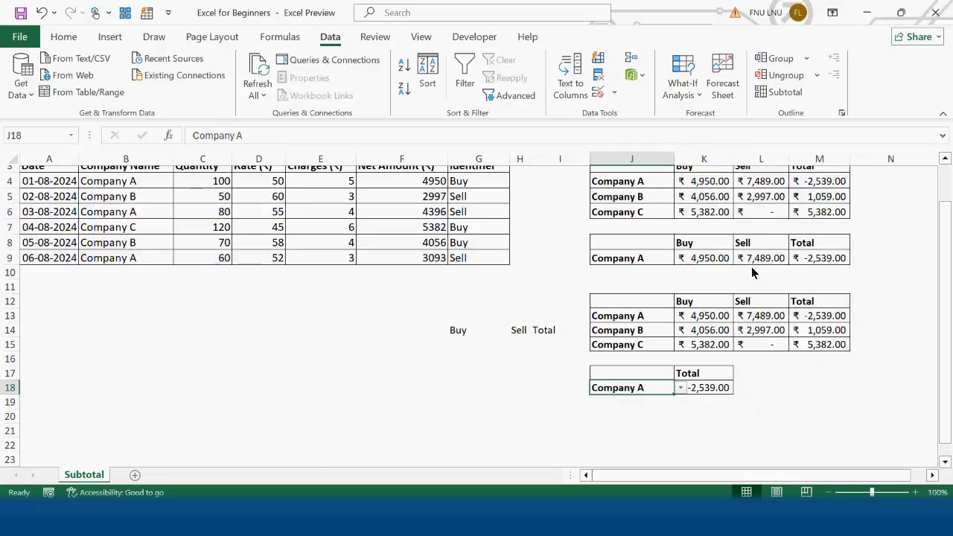
Switch the J18 company drop-down to Company C and select the K18 result cell.
left_click(713, 390)
left_click(656, 378)
left_click(663, 392)
left_click(680, 388)
left_click(653, 427)
key("Right")
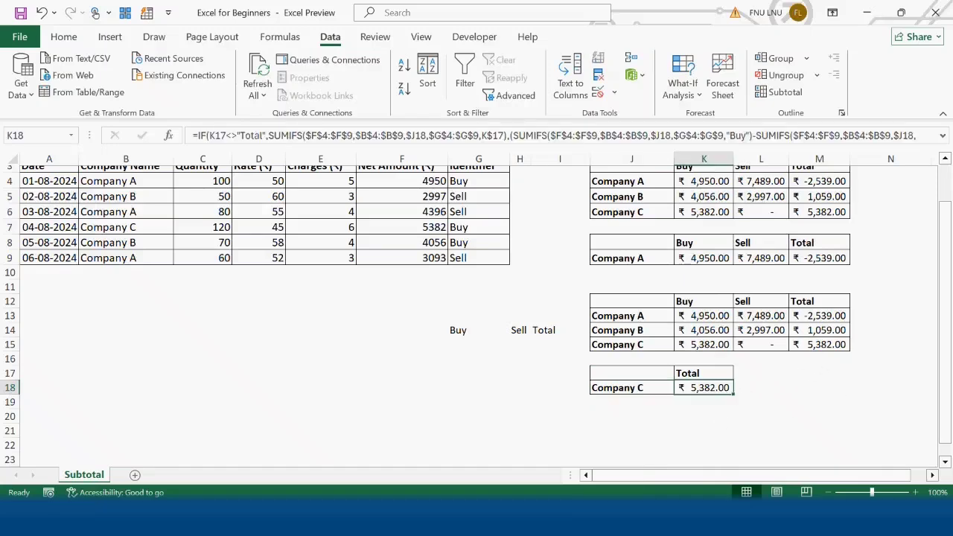
Switch the K17 header drop-down to Buy and finally to Sell.
left_click(714, 375)
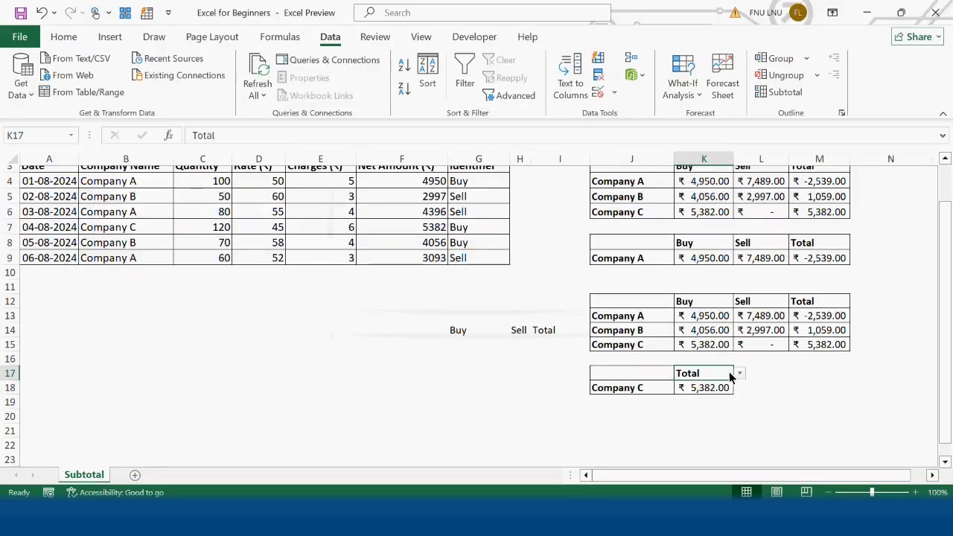
left_click(738, 373)
left_click(692, 388)
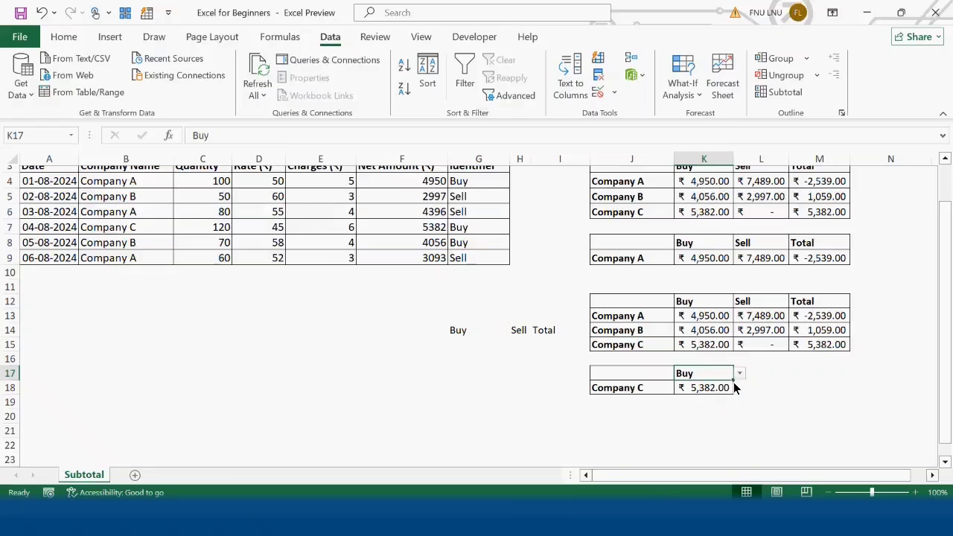
left_click(739, 373)
left_click(739, 373)
left_click(740, 373)
left_click(700, 400)
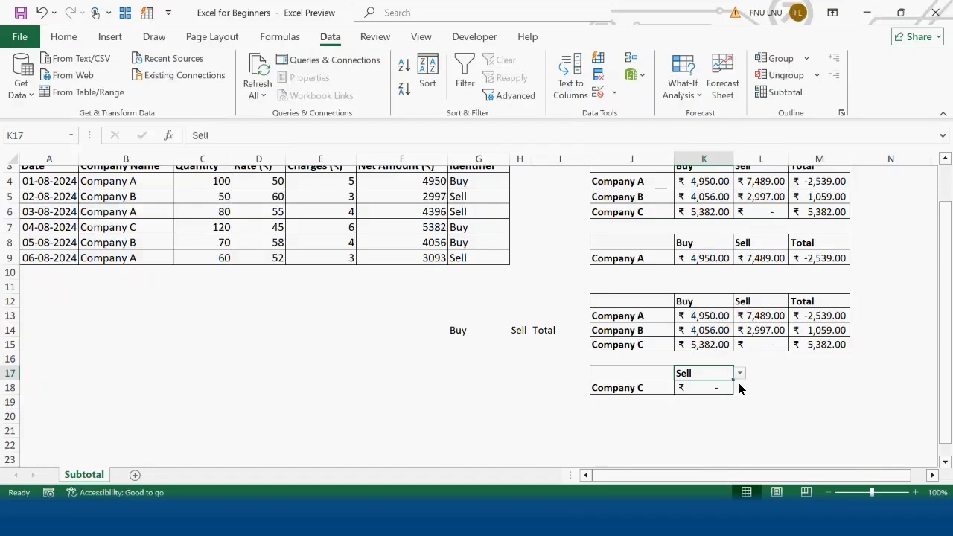
Set the company in J18 back to Company A and select an empty cell below the summary.
left_click(650, 391)
left_click(680, 387)
left_click(651, 401)
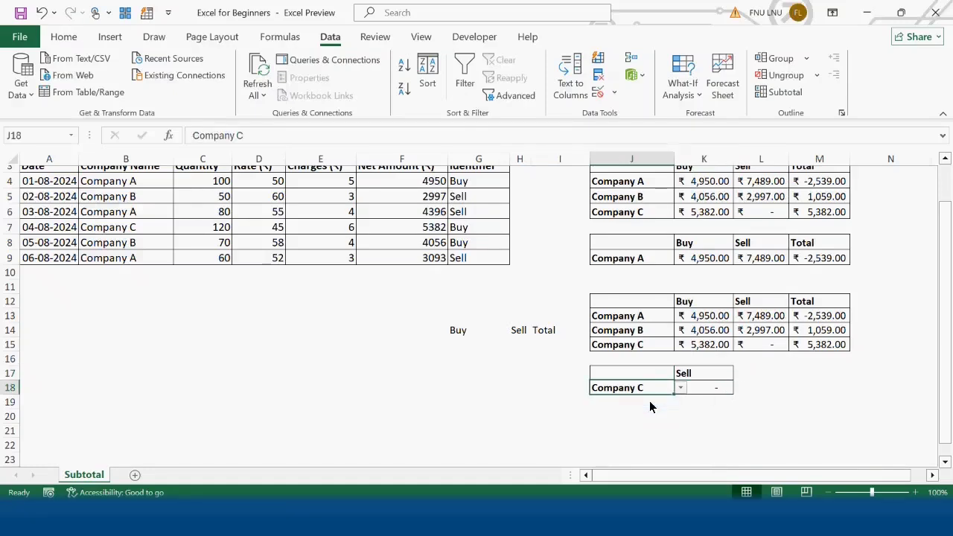
left_click(769, 434)
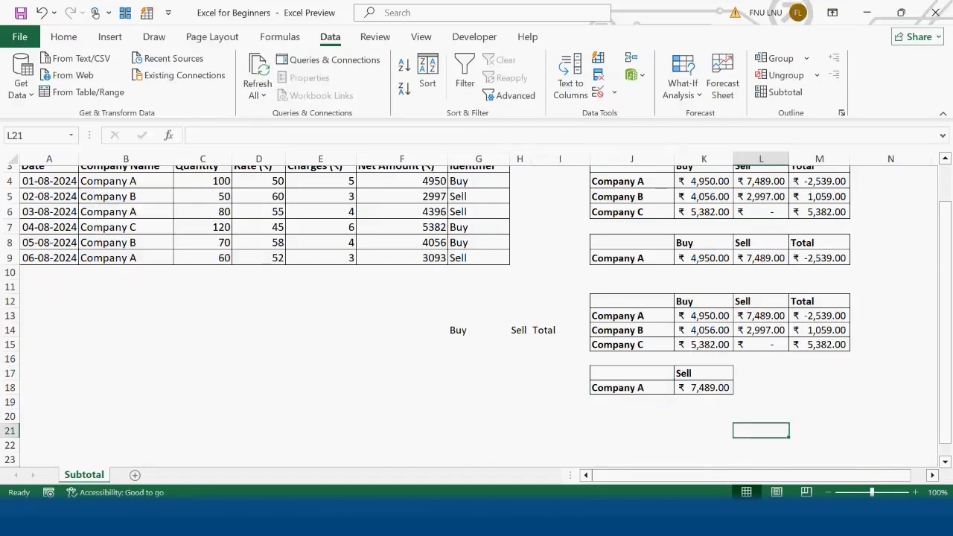